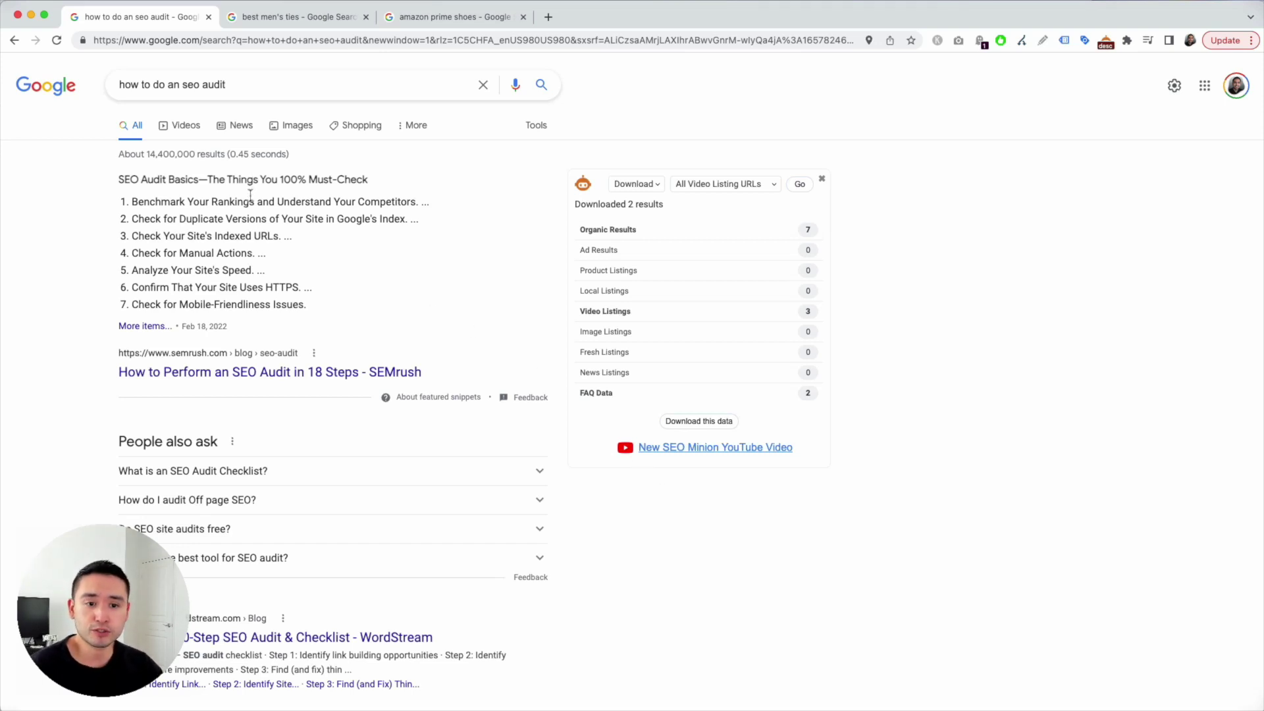
pyautogui.scroll(-1, 255, 198)
pyautogui.scroll(-2, 258, 199)
pyautogui.scroll(-3, 262, 200)
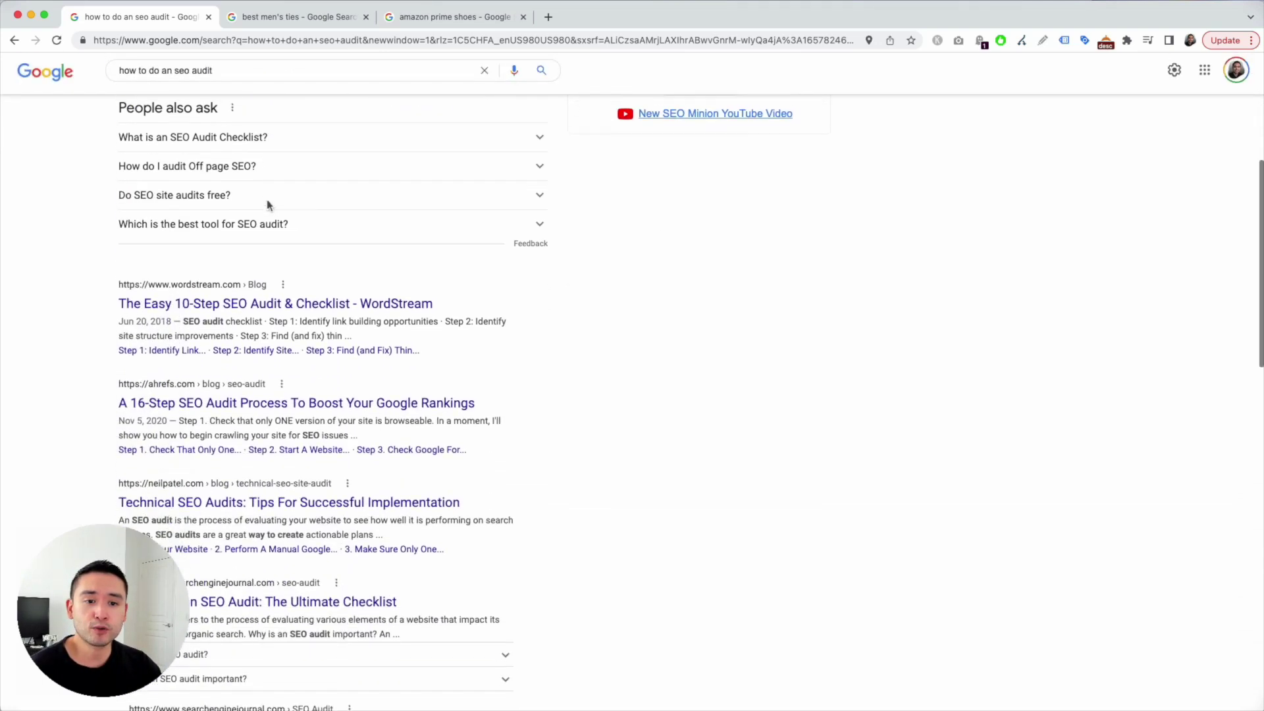
pyautogui.scroll(-3, 266, 200)
pyautogui.scroll(-2, 270, 207)
pyautogui.scroll(-2, 270, 207)
pyautogui.scroll(-3, 270, 207)
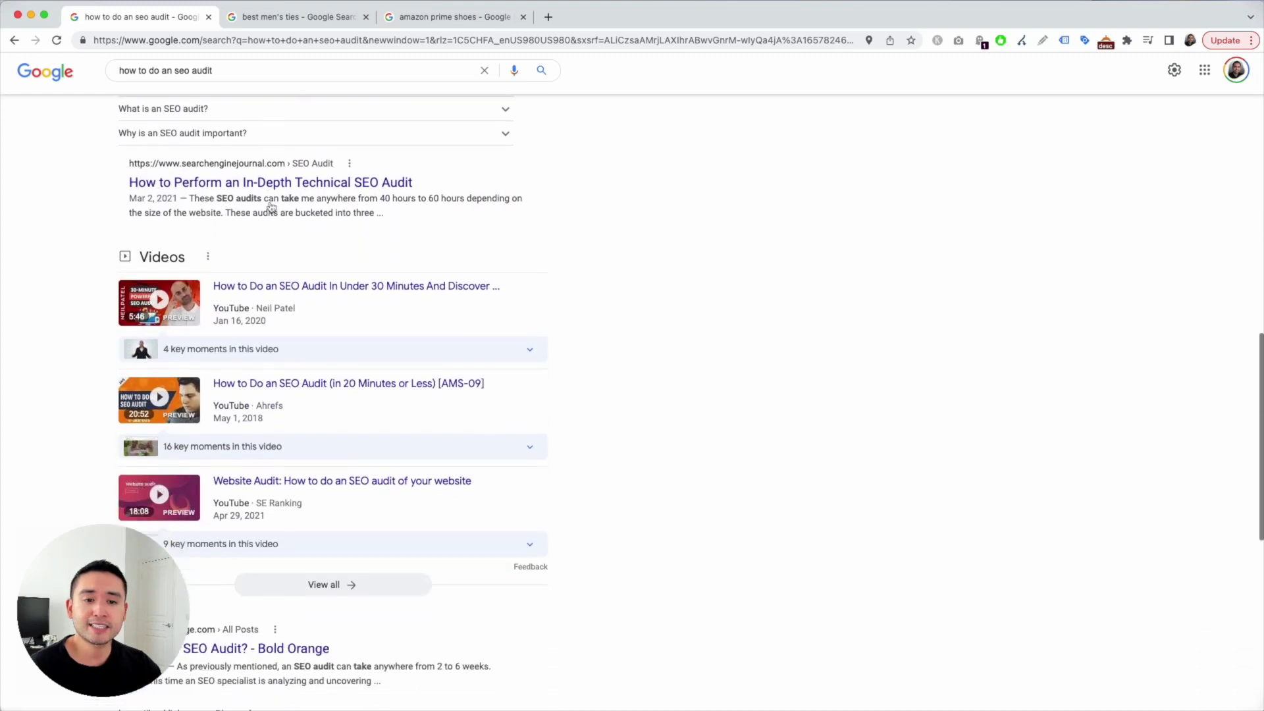
pyautogui.scroll(-2, 271, 208)
pyautogui.scroll(-3, 272, 208)
pyautogui.scroll(-2, 272, 207)
pyautogui.scroll(-1, 272, 208)
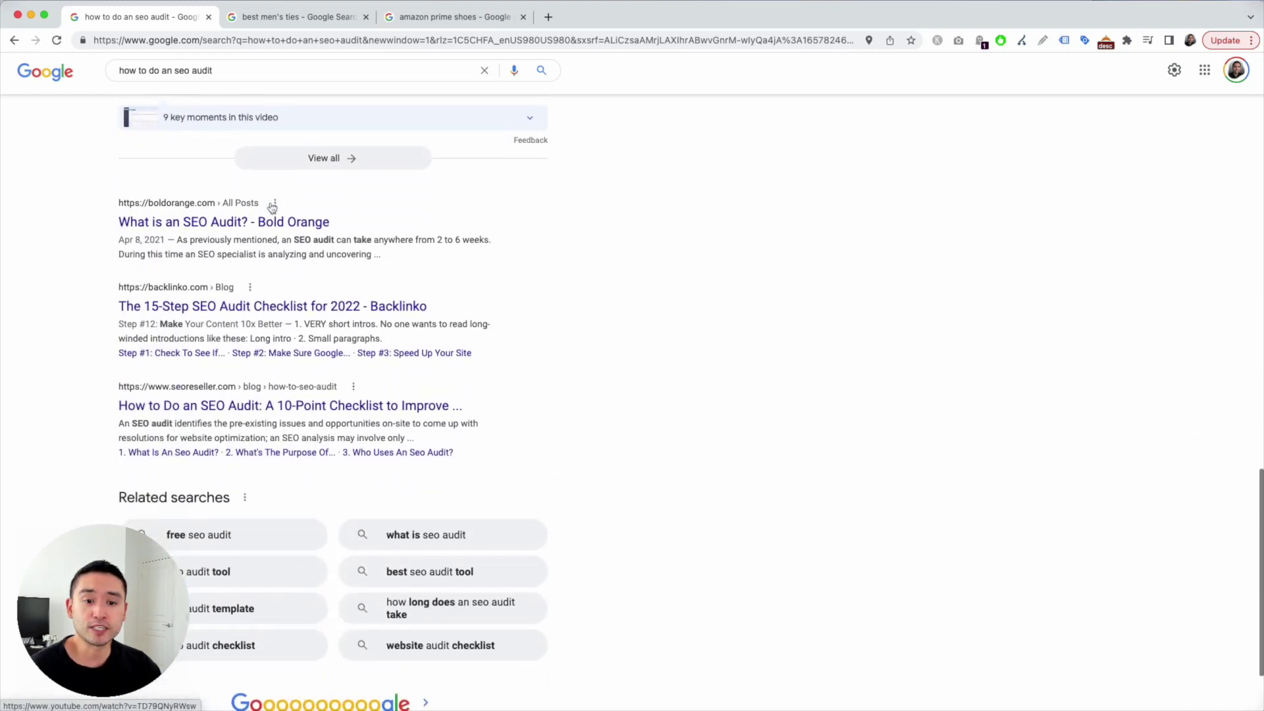
pyautogui.scroll(2, 305, 396)
pyautogui.scroll(3, 306, 395)
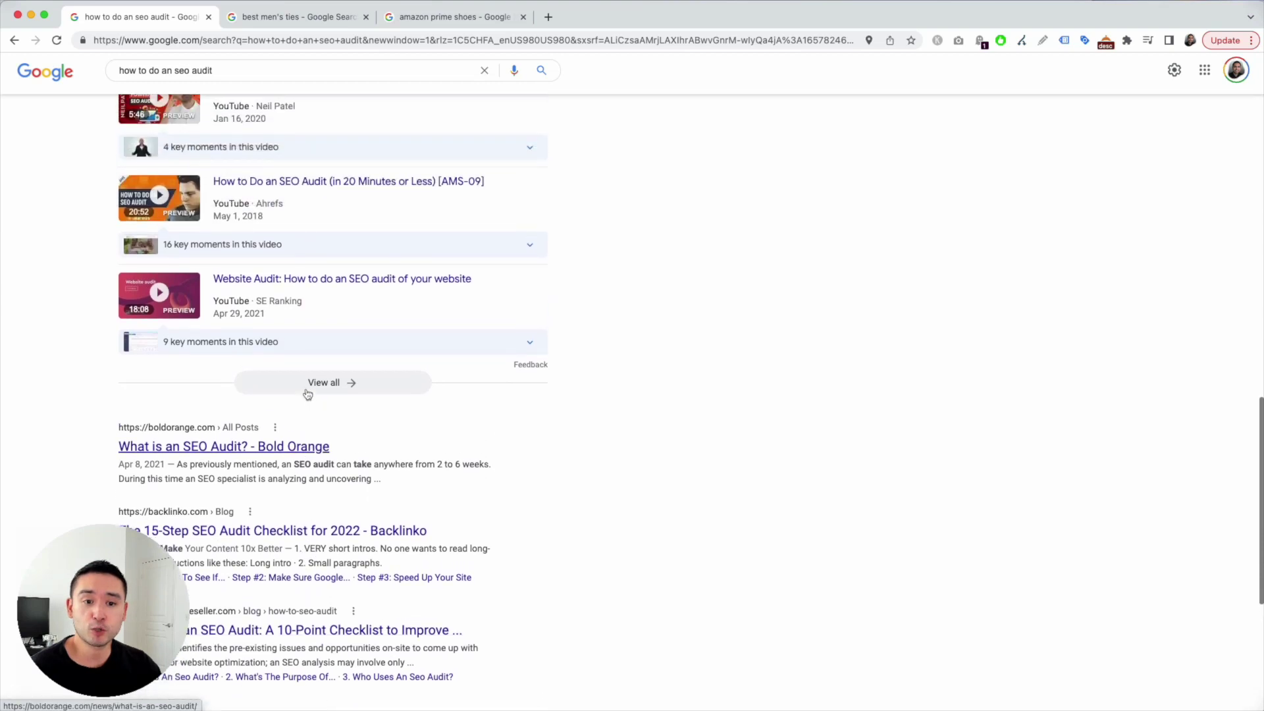
pyautogui.scroll(3, 307, 393)
pyautogui.scroll(2, 306, 393)
pyautogui.scroll(3, 307, 394)
pyautogui.scroll(4, 306, 393)
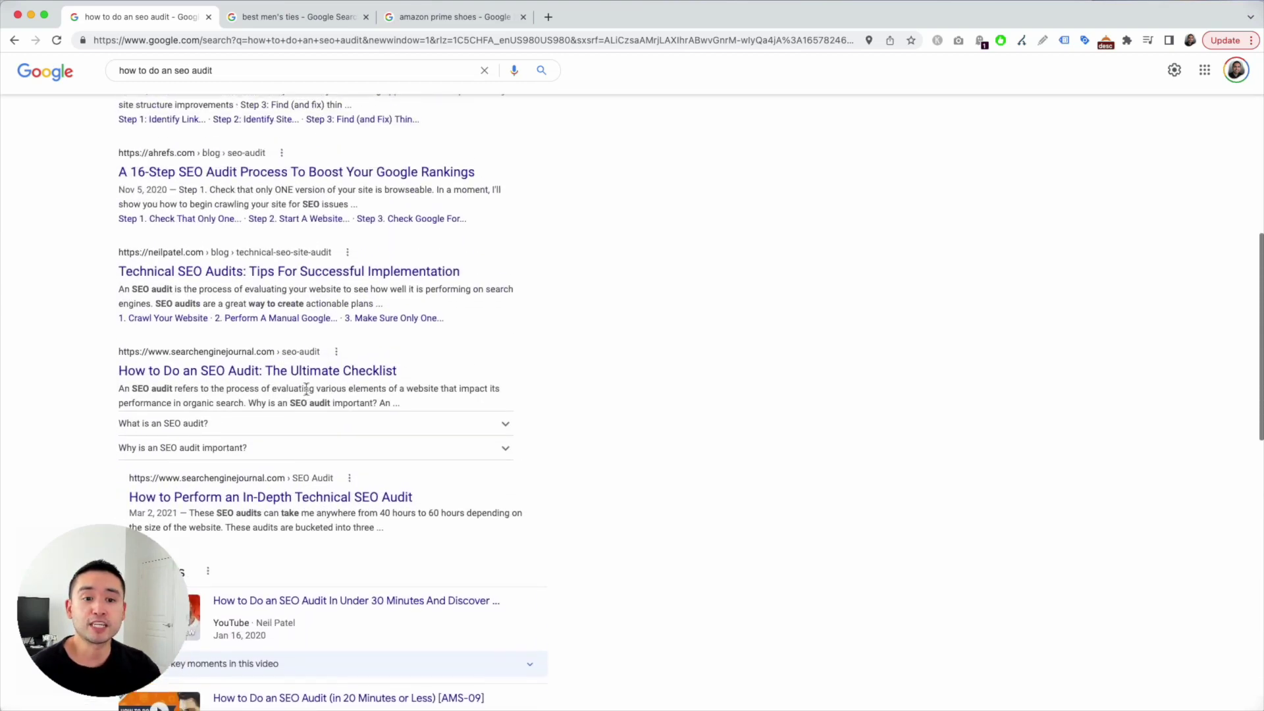
pyautogui.scroll(3, 306, 391)
pyautogui.scroll(4, 307, 392)
pyautogui.scroll(1, 306, 392)
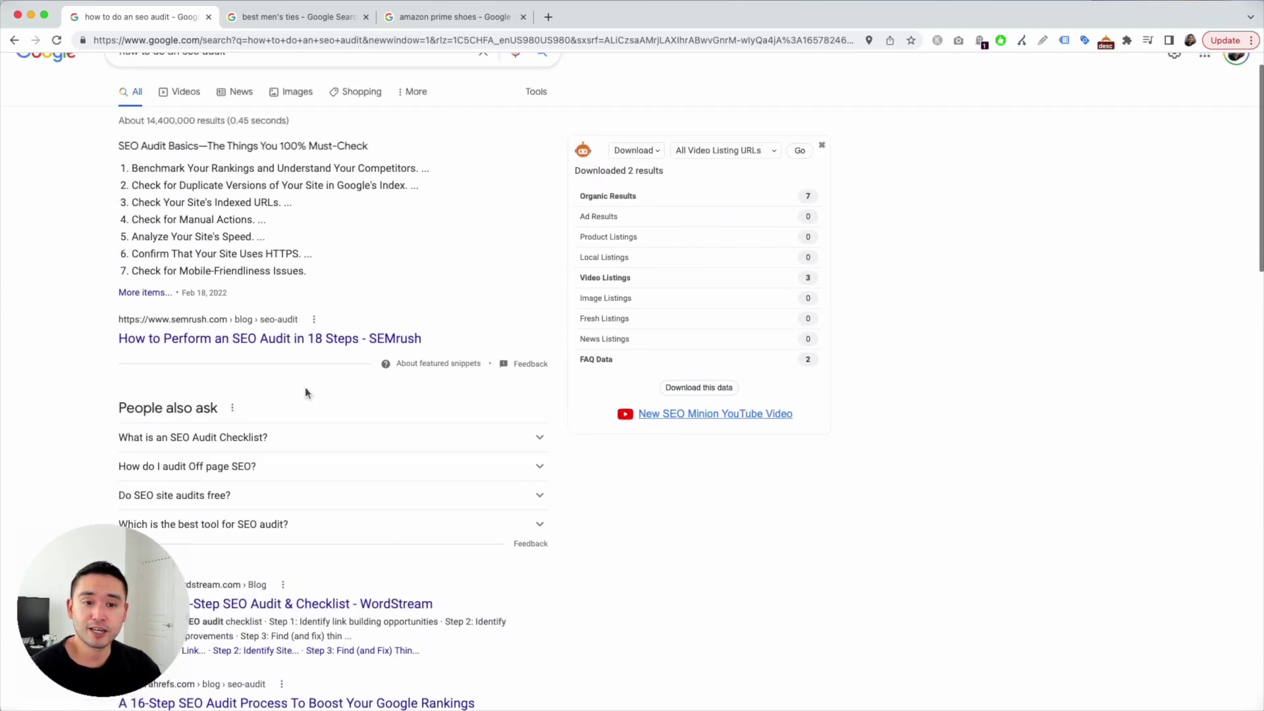
pyautogui.scroll(-3, 306, 393)
pyautogui.scroll(-3, 305, 392)
pyautogui.scroll(-4, 306, 393)
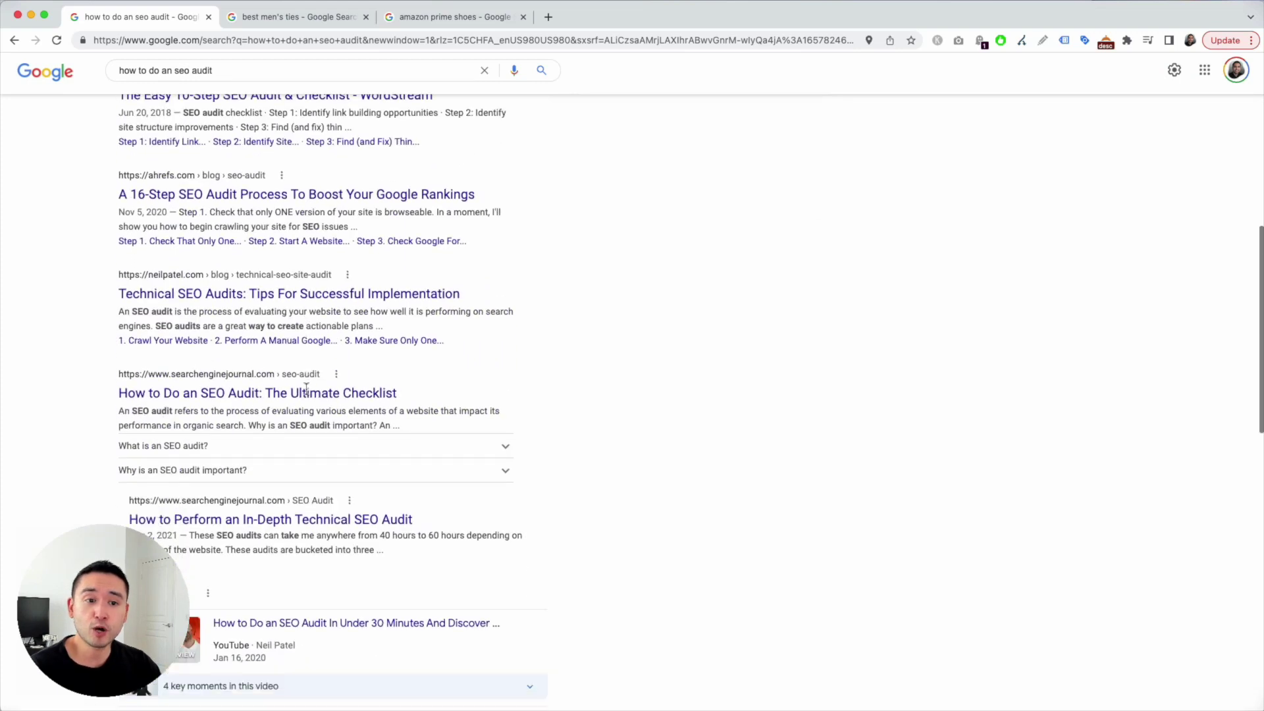
pyautogui.scroll(-3, 306, 393)
pyautogui.scroll(-3, 305, 405)
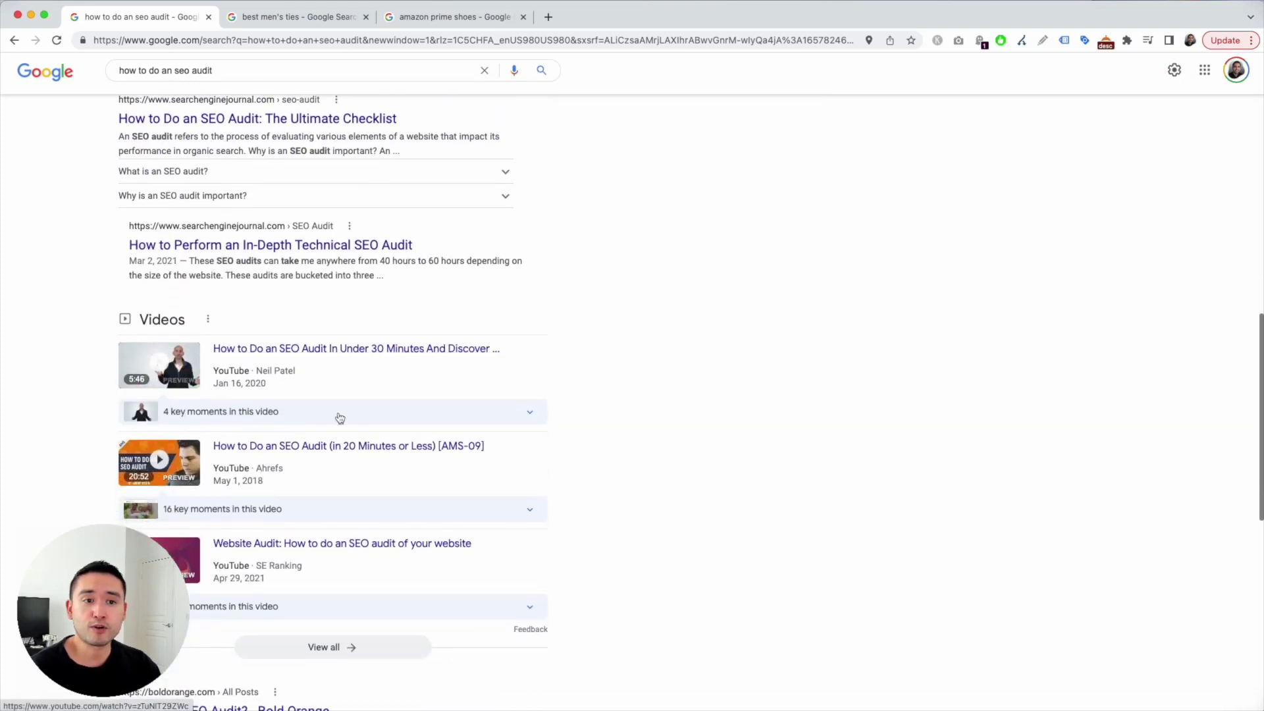
pyautogui.scroll(1, 217, 383)
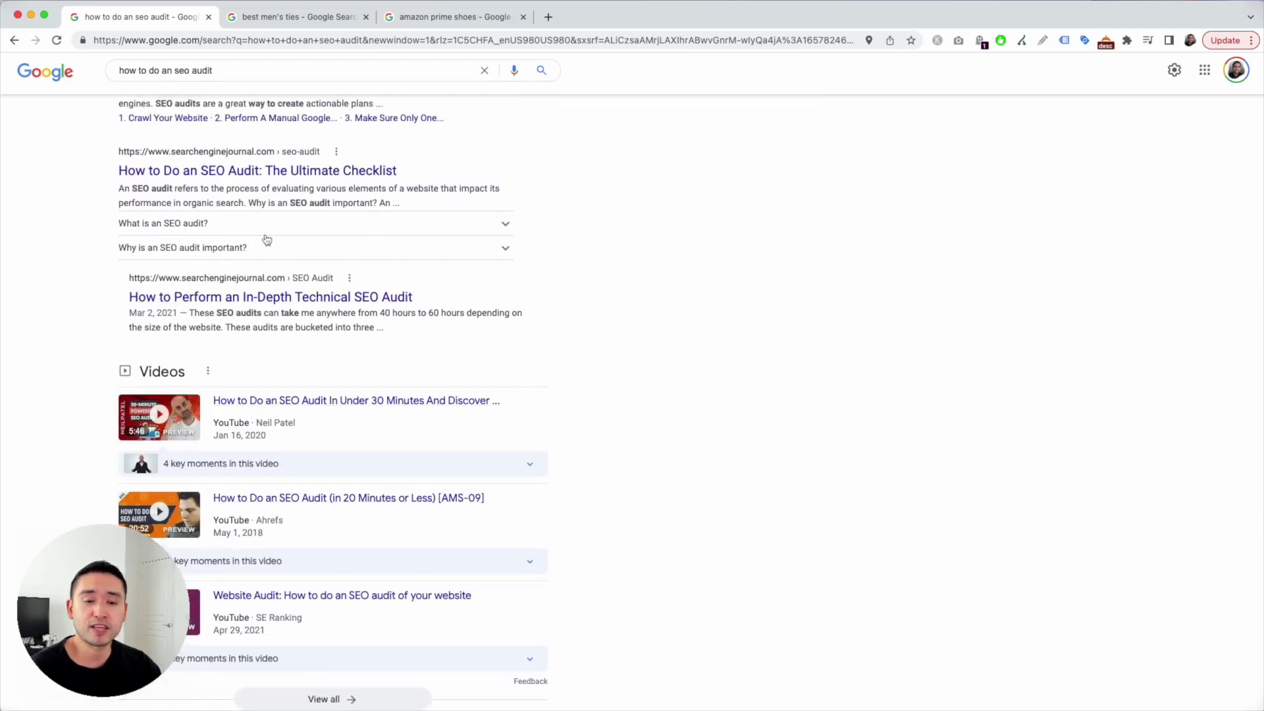
pyautogui.scroll(2, 271, 272)
pyautogui.scroll(2, 267, 268)
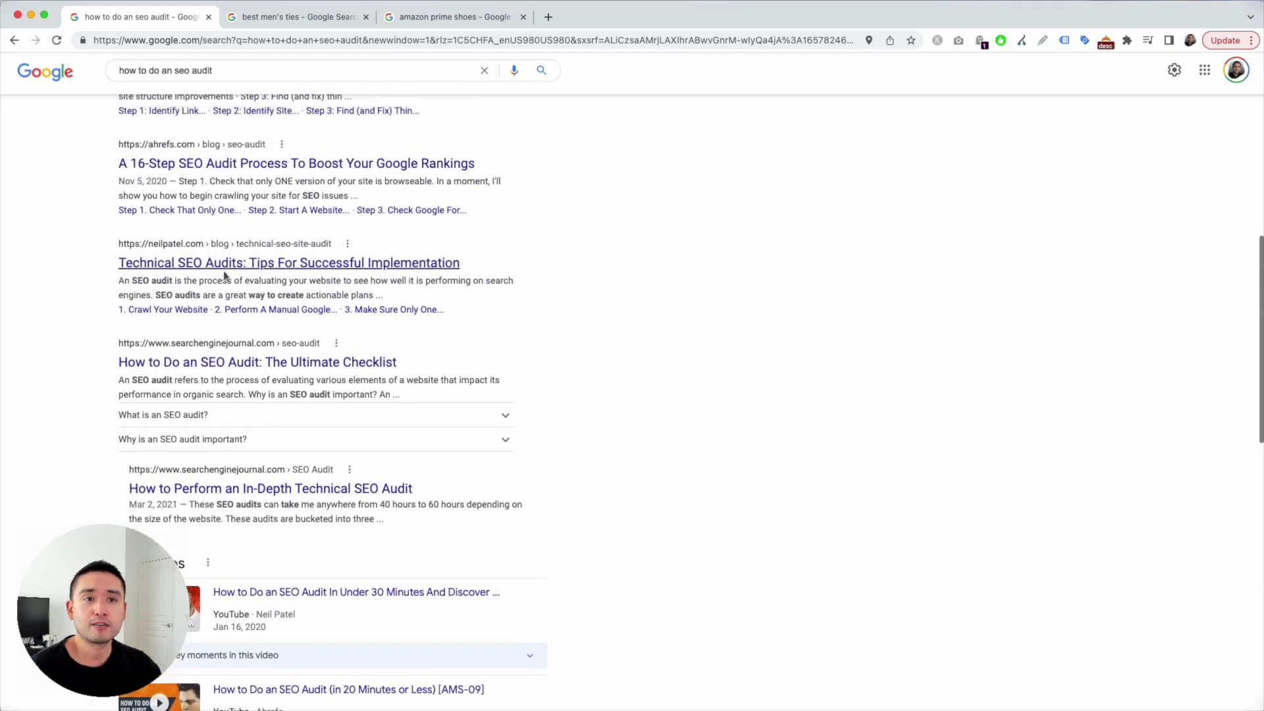
pyautogui.scroll(1, 276, 222)
pyautogui.scroll(1, 286, 235)
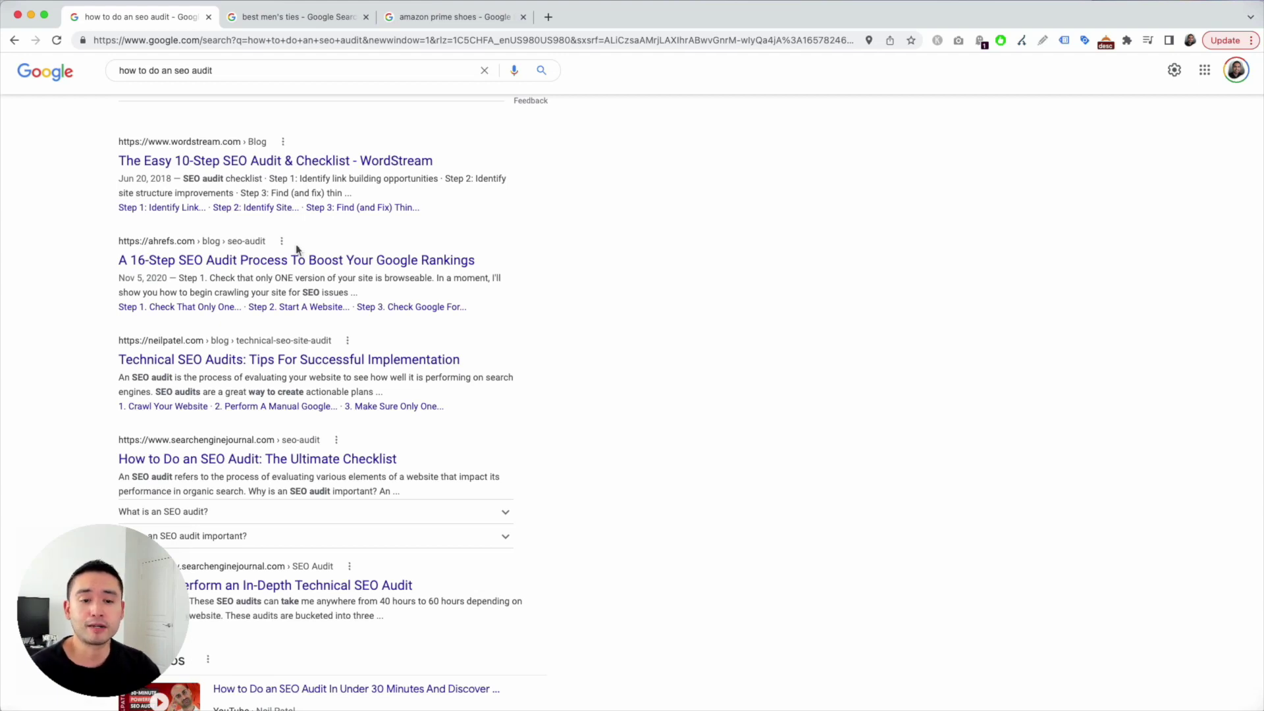
pyautogui.scroll(1, 296, 247)
pyautogui.scroll(1, 296, 249)
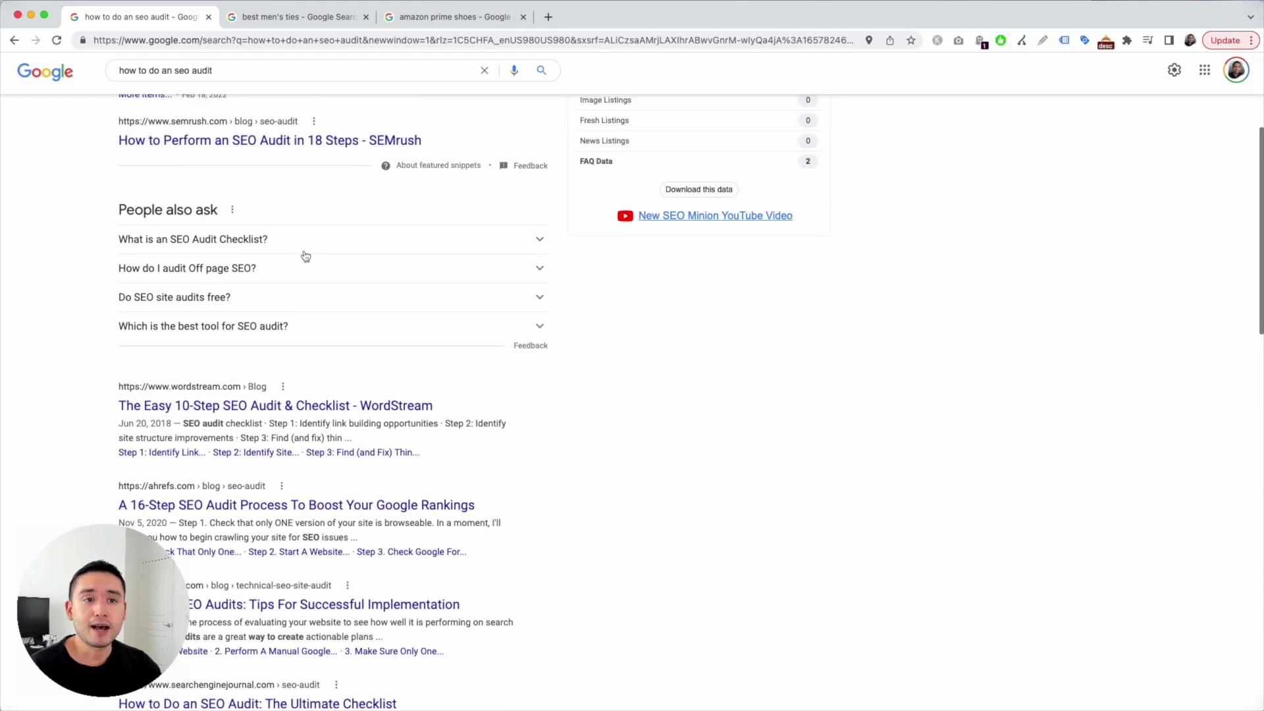
pyautogui.scroll(1, 303, 256)
pyautogui.scroll(2, 302, 255)
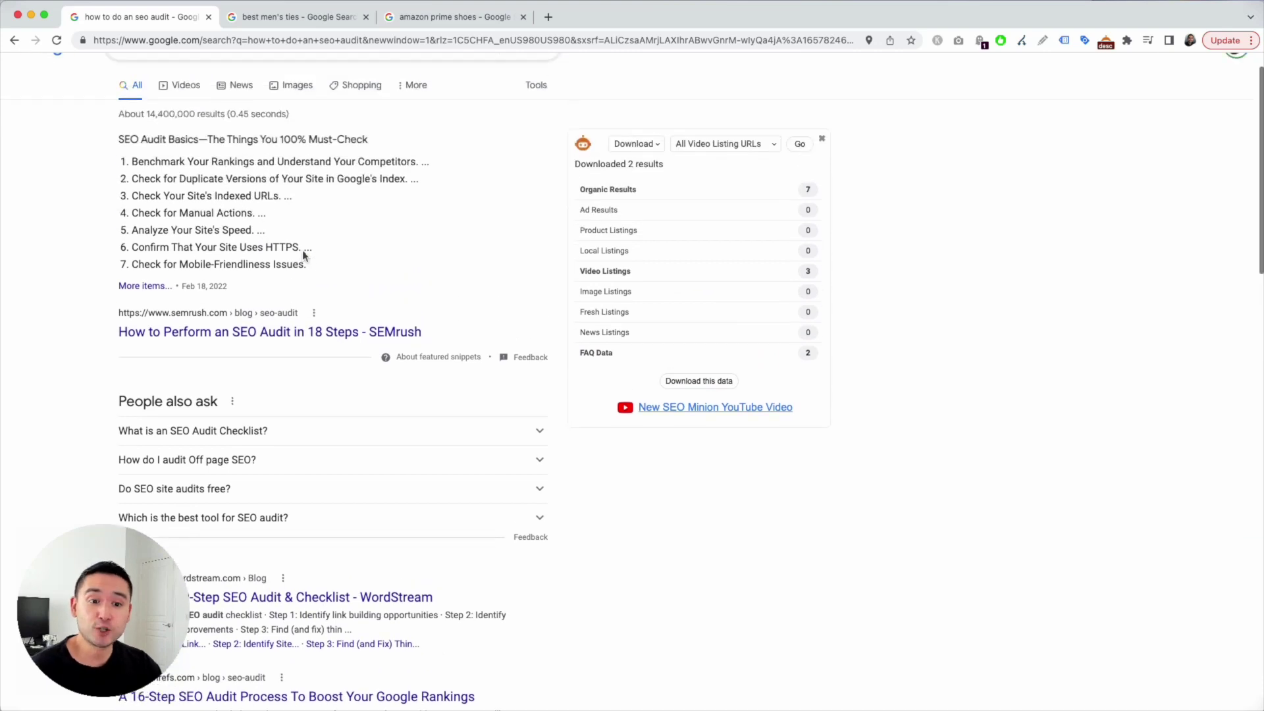
pyautogui.scroll(1, 302, 254)
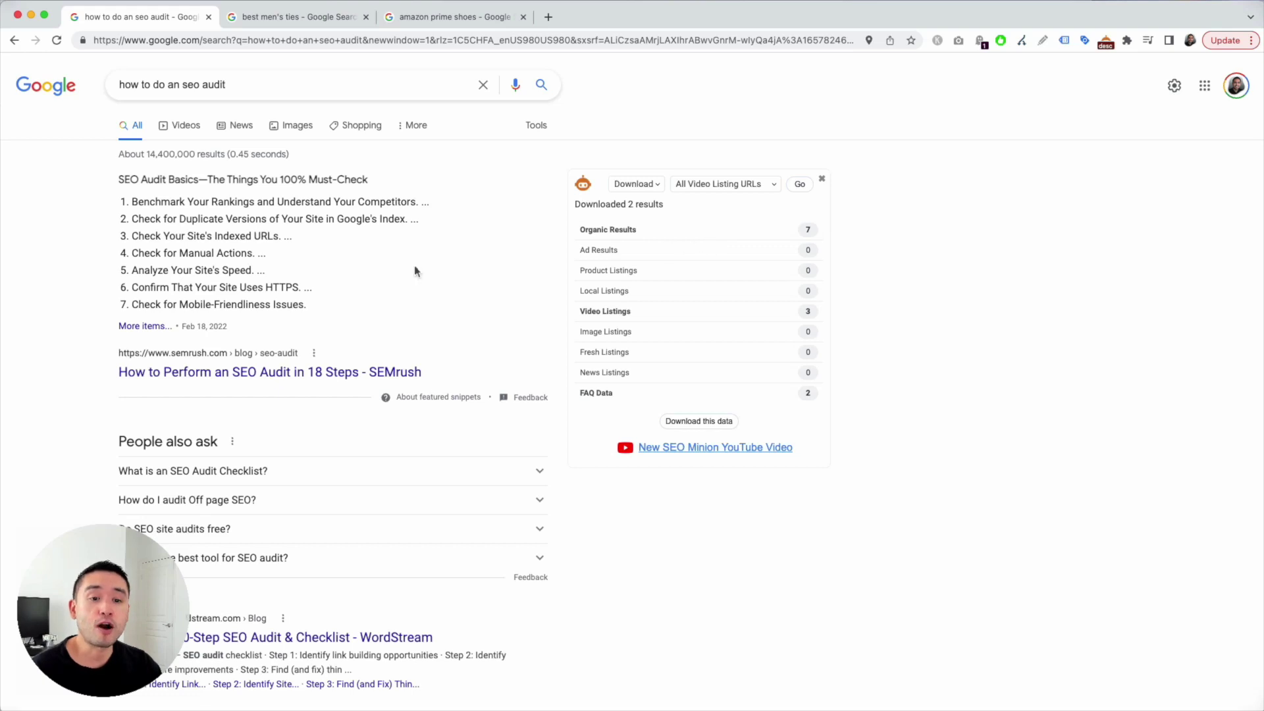
pyautogui.scroll(-5, 414, 267)
pyautogui.scroll(-1, 415, 272)
pyautogui.scroll(-1, 417, 275)
pyautogui.scroll(-2, 420, 277)
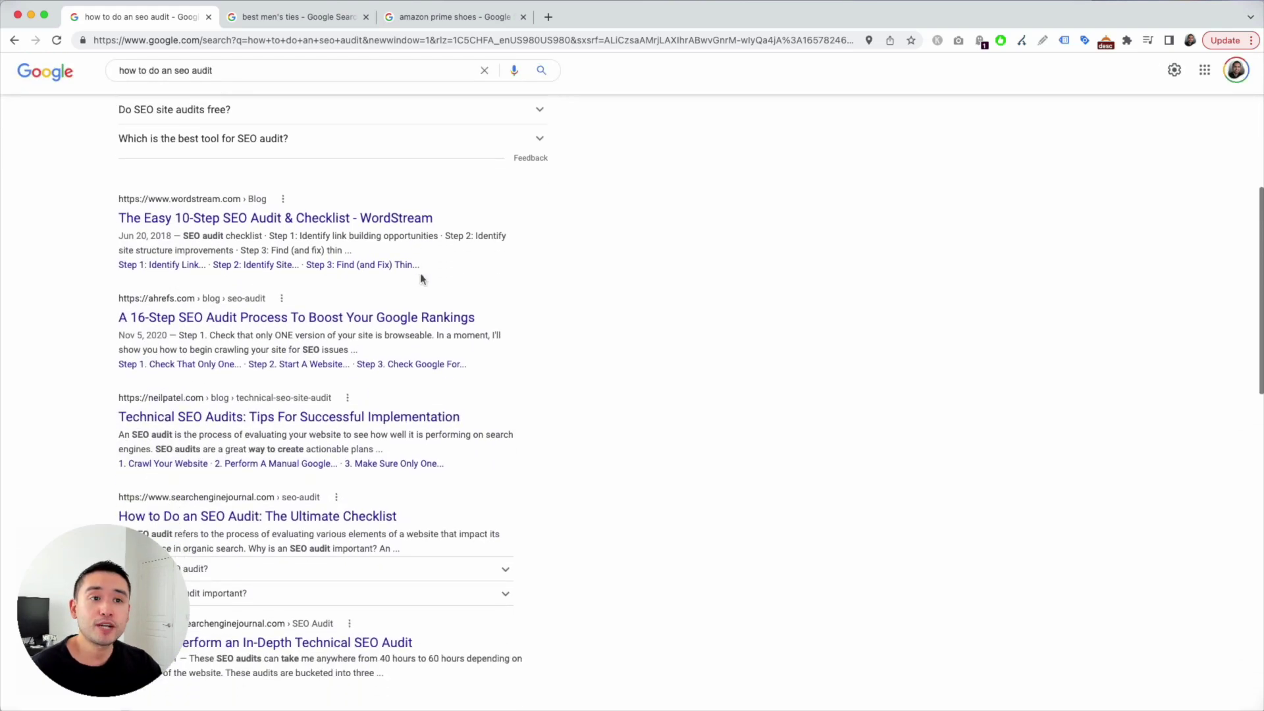
pyautogui.scroll(-2, 422, 257)
pyautogui.scroll(-2, 424, 237)
pyautogui.scroll(-5, 428, 225)
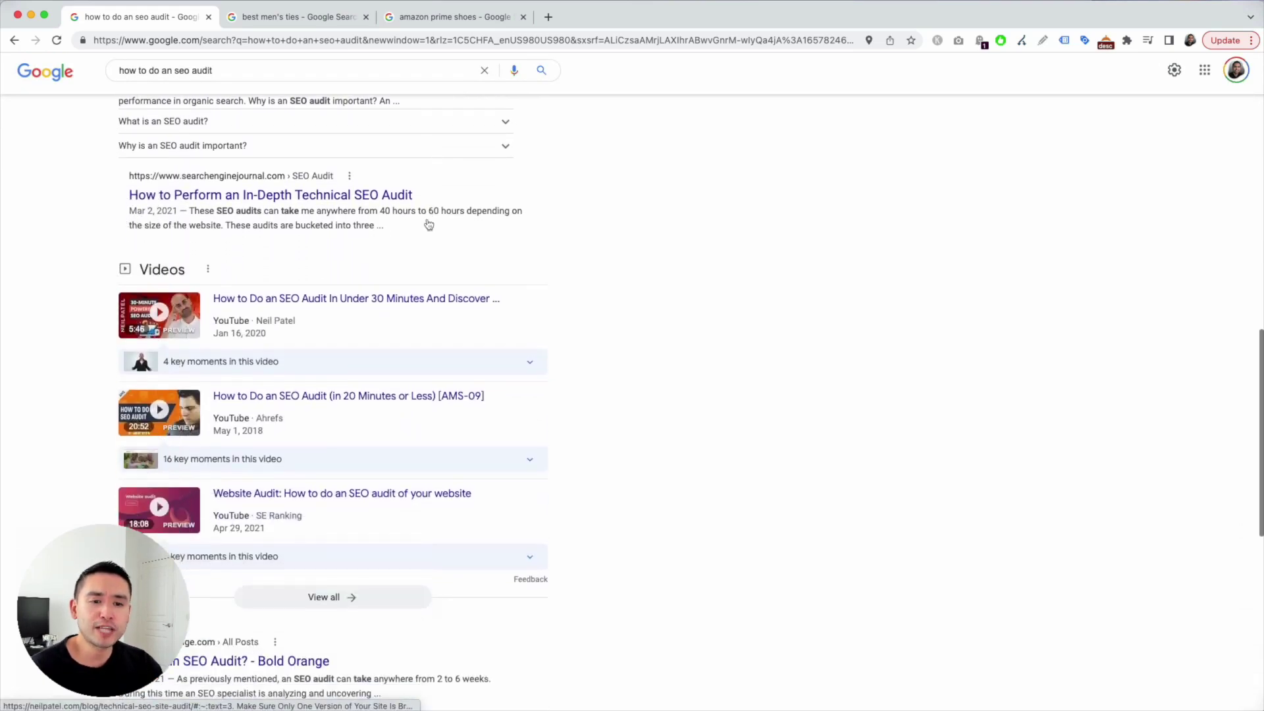
pyautogui.scroll(-2, 429, 225)
pyautogui.scroll(-4, 429, 227)
pyautogui.scroll(7, 428, 230)
pyautogui.scroll(7, 428, 236)
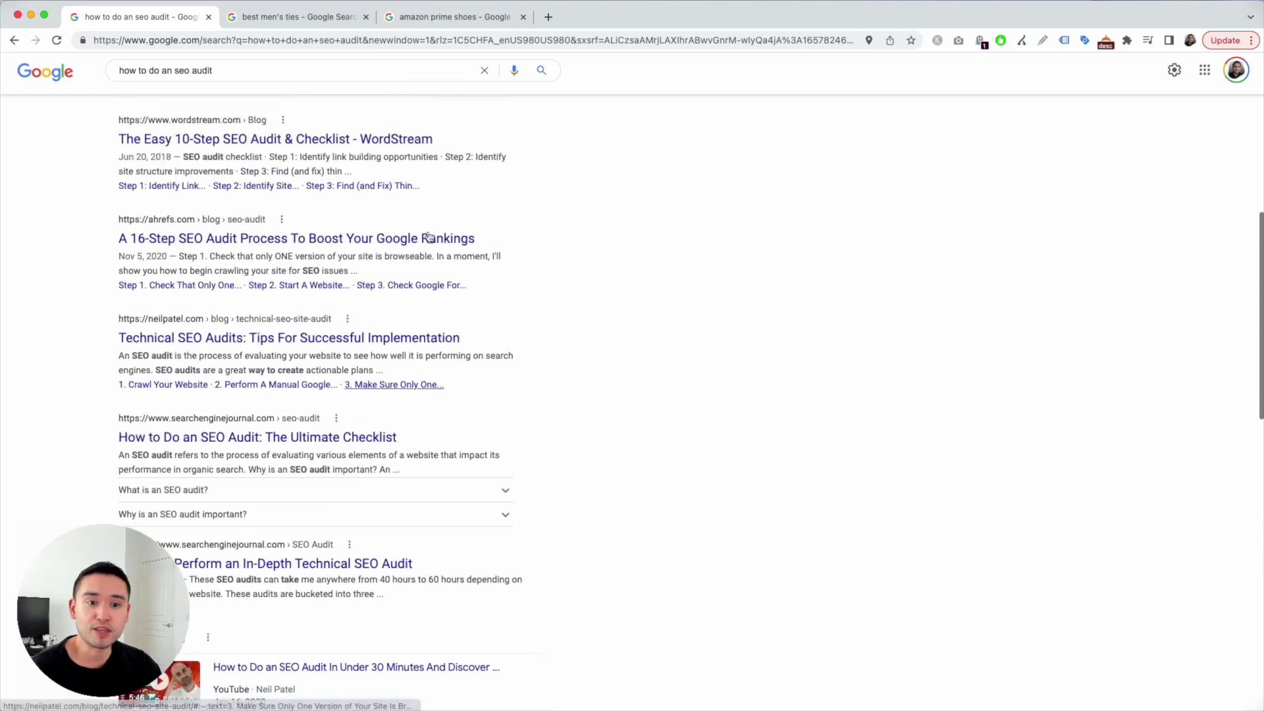
pyautogui.scroll(5, 429, 236)
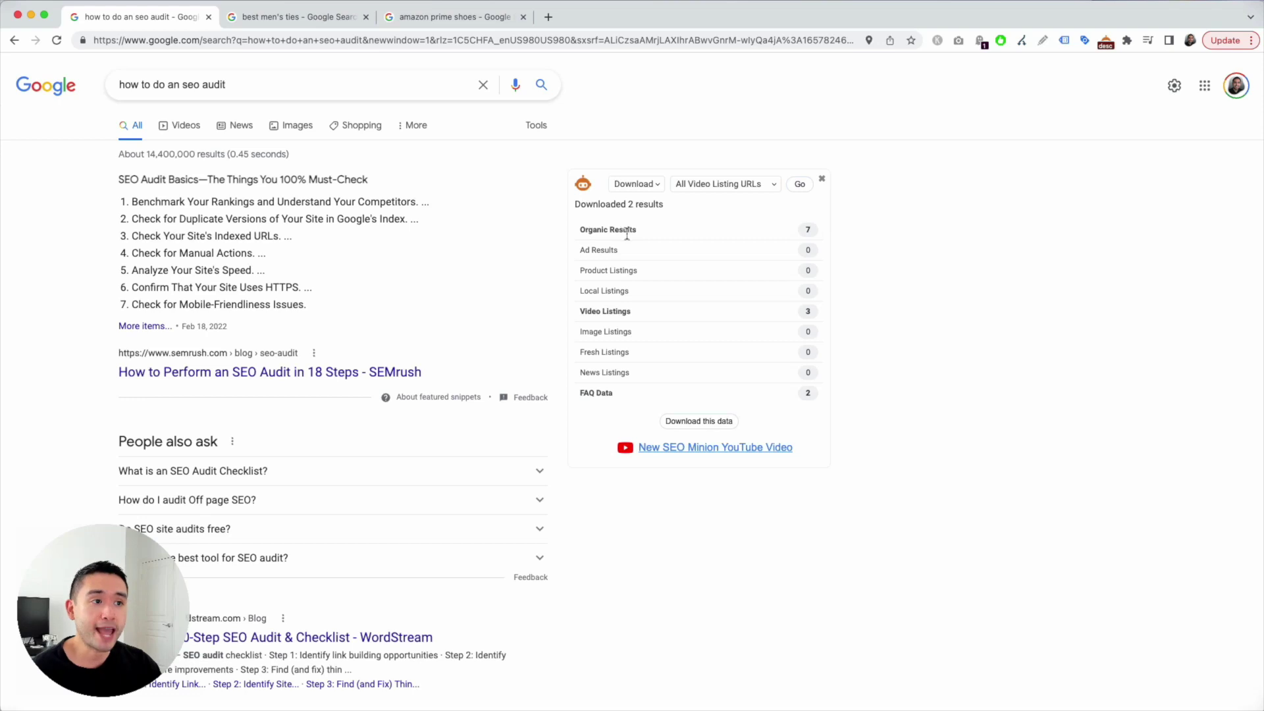
# Highlight the Organic Results entry in SEO Minion's summary for the SEO audit query
pyautogui.moveTo(584, 230); pyautogui.dragTo(627, 230)
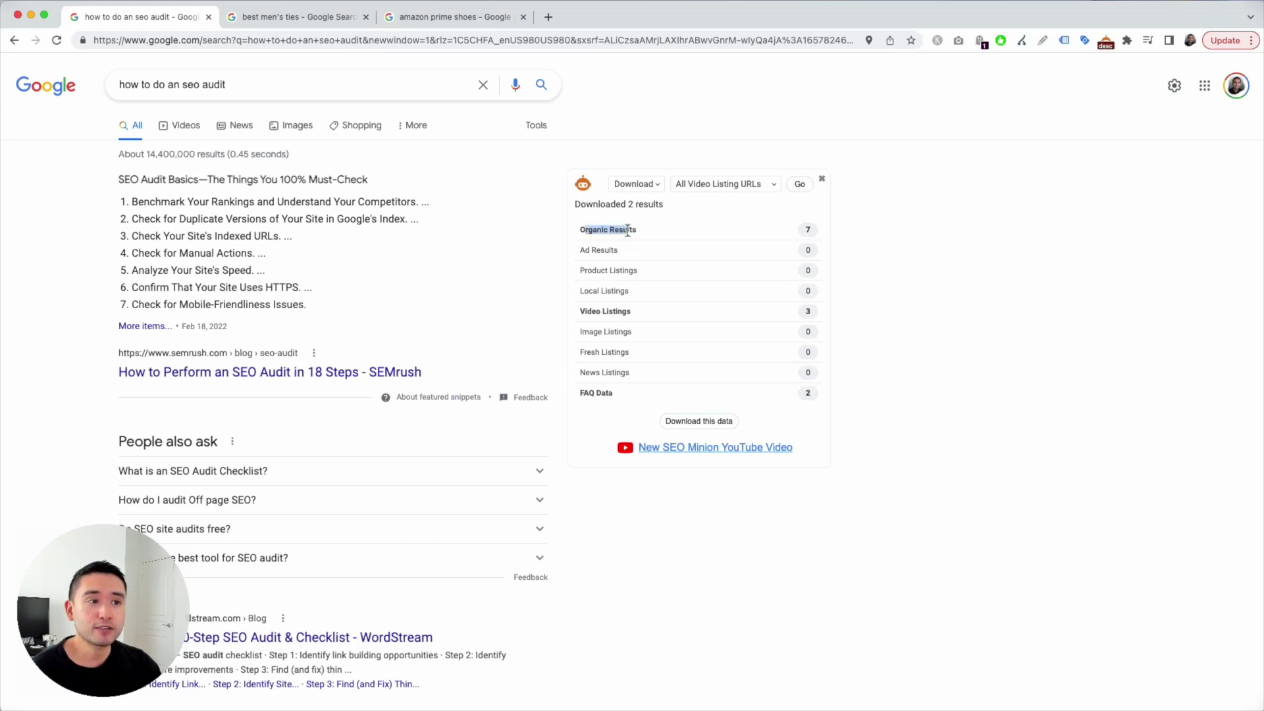
pyautogui.scroll(-2, 450, 286)
pyautogui.scroll(1, 291, 405)
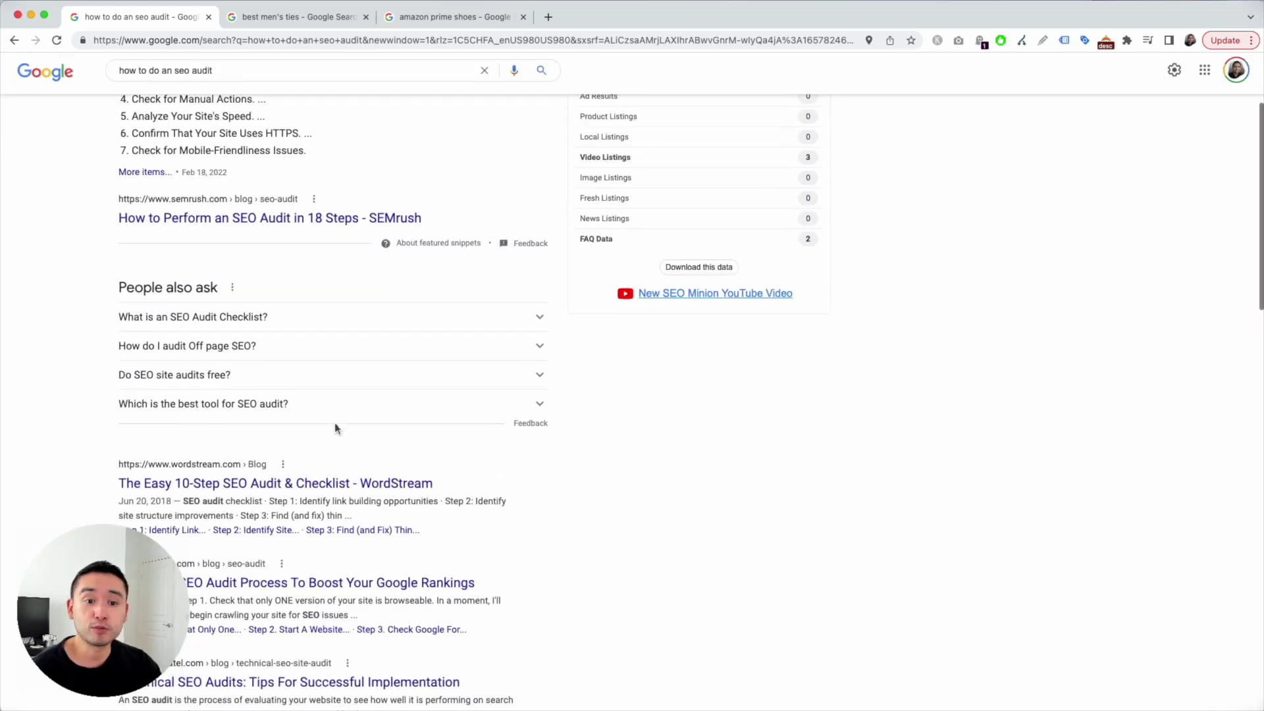
pyautogui.scroll(2, 336, 423)
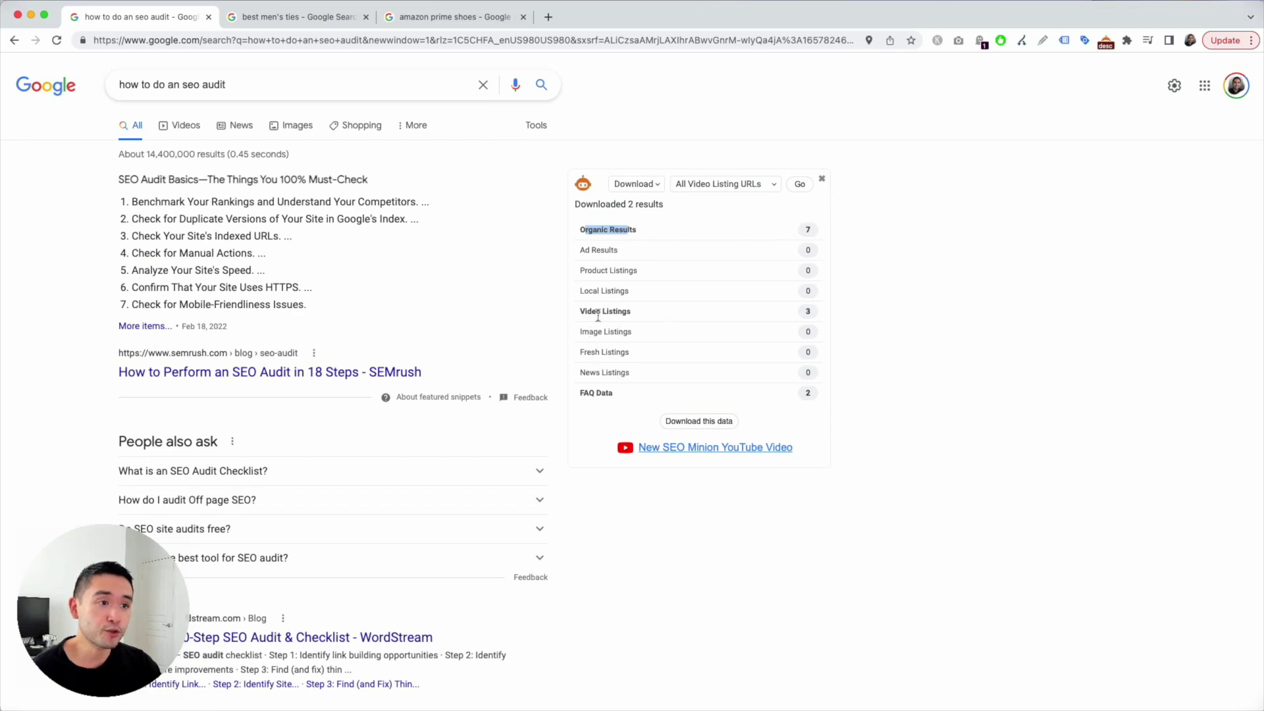
pyautogui.scroll(-3, 537, 324)
pyautogui.scroll(-5, 537, 327)
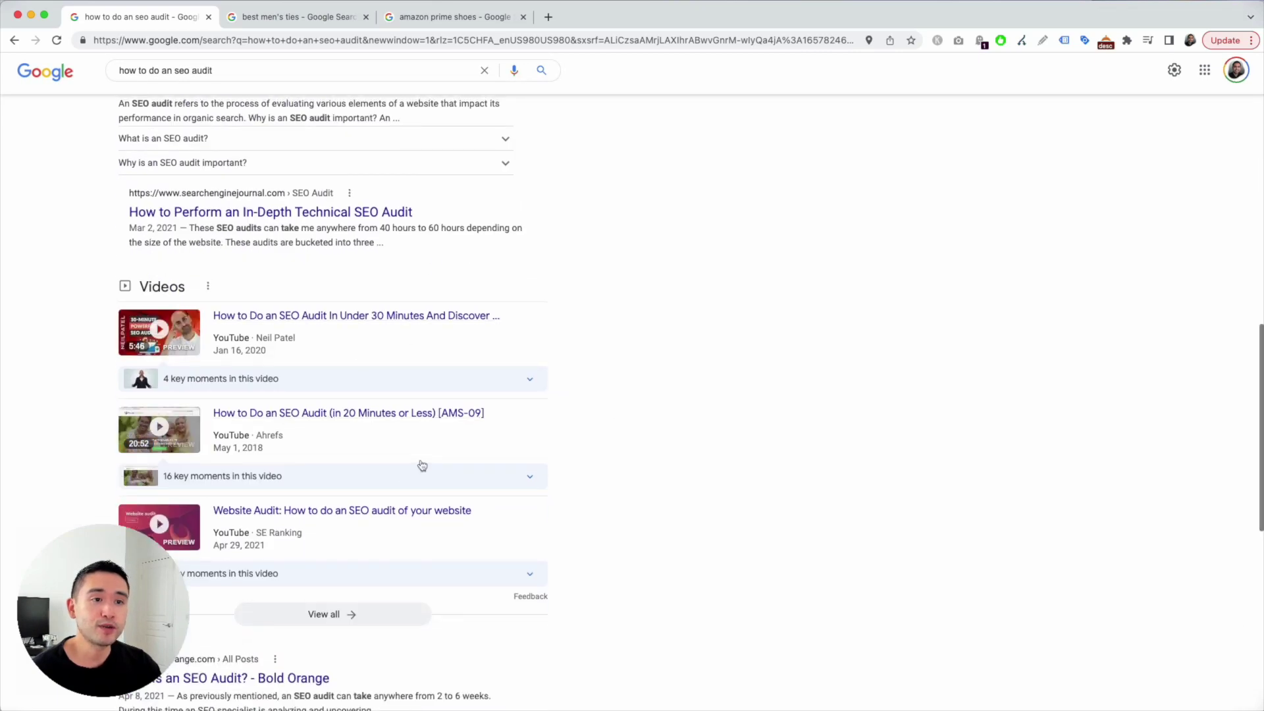
pyautogui.scroll(5, 422, 466)
pyautogui.scroll(3, 524, 425)
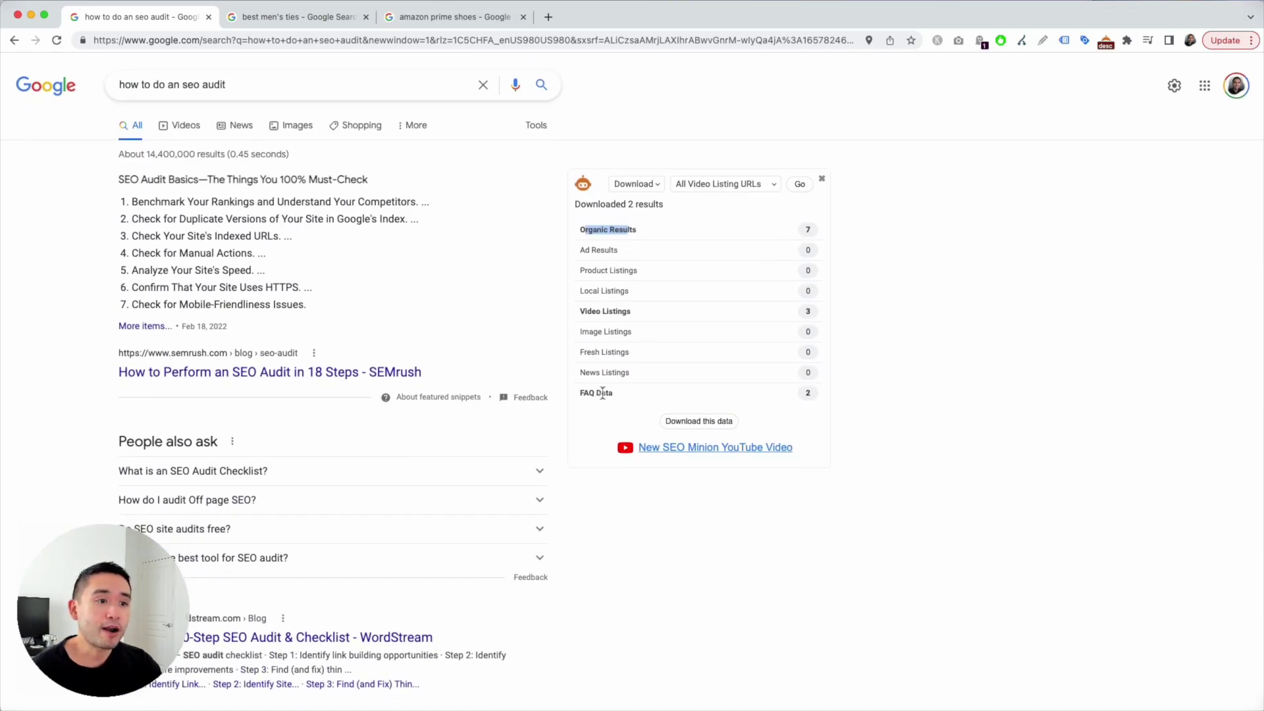
pyautogui.scroll(-2, 595, 392)
pyautogui.scroll(-5, 594, 392)
pyautogui.scroll(-1, 238, 402)
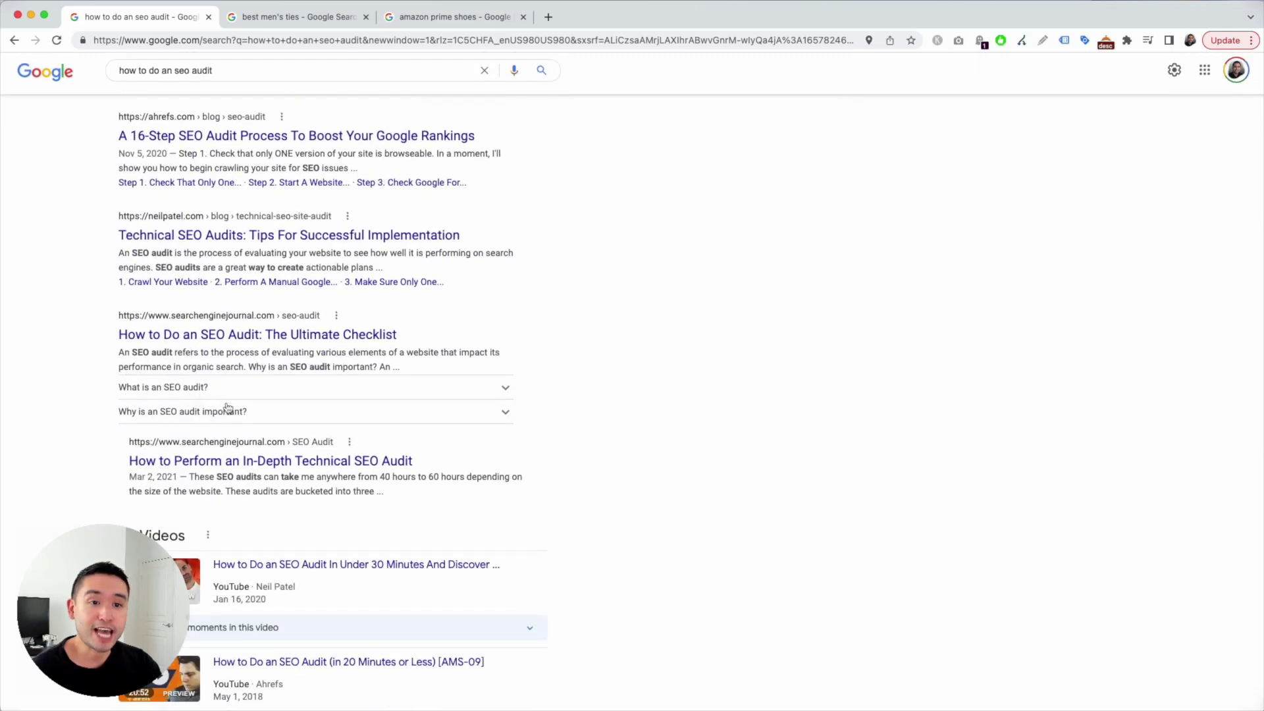
pyautogui.scroll(3, 237, 409)
pyautogui.scroll(2, 248, 410)
pyautogui.scroll(1, 262, 400)
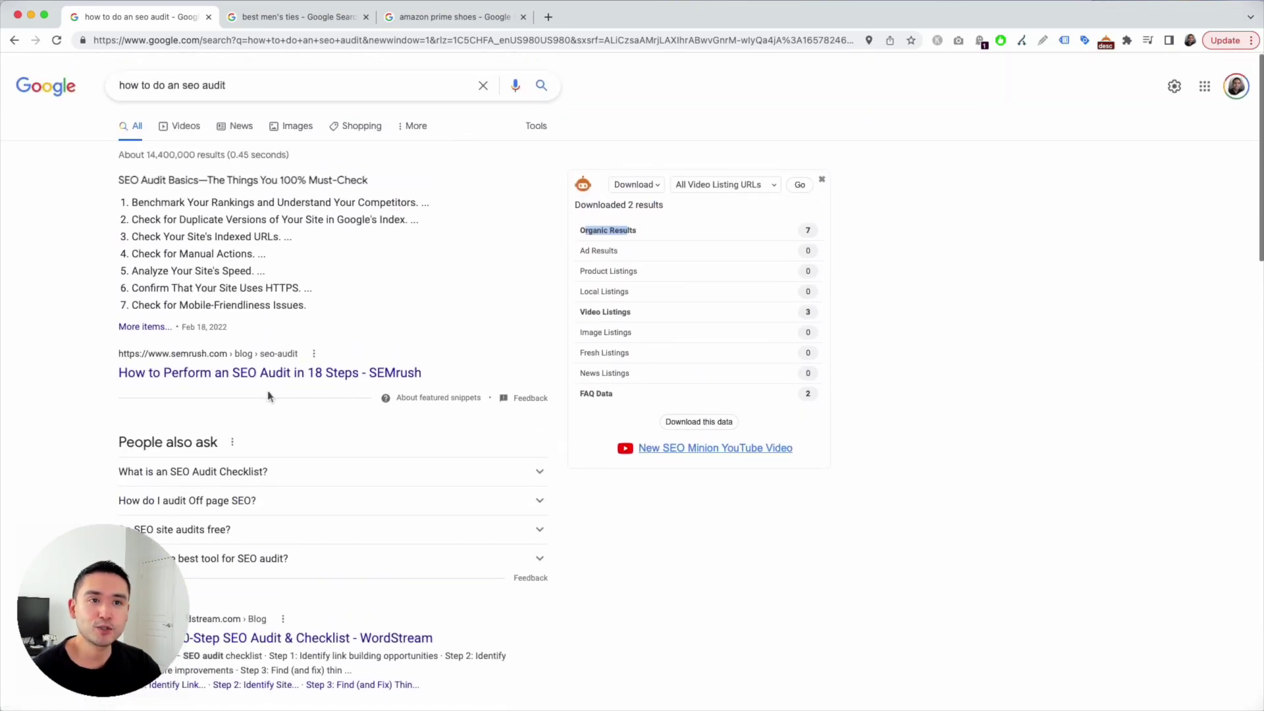
# Review the best men's ties results, then move on to the amazon prime shoes tab
pyautogui.click(299, 21)
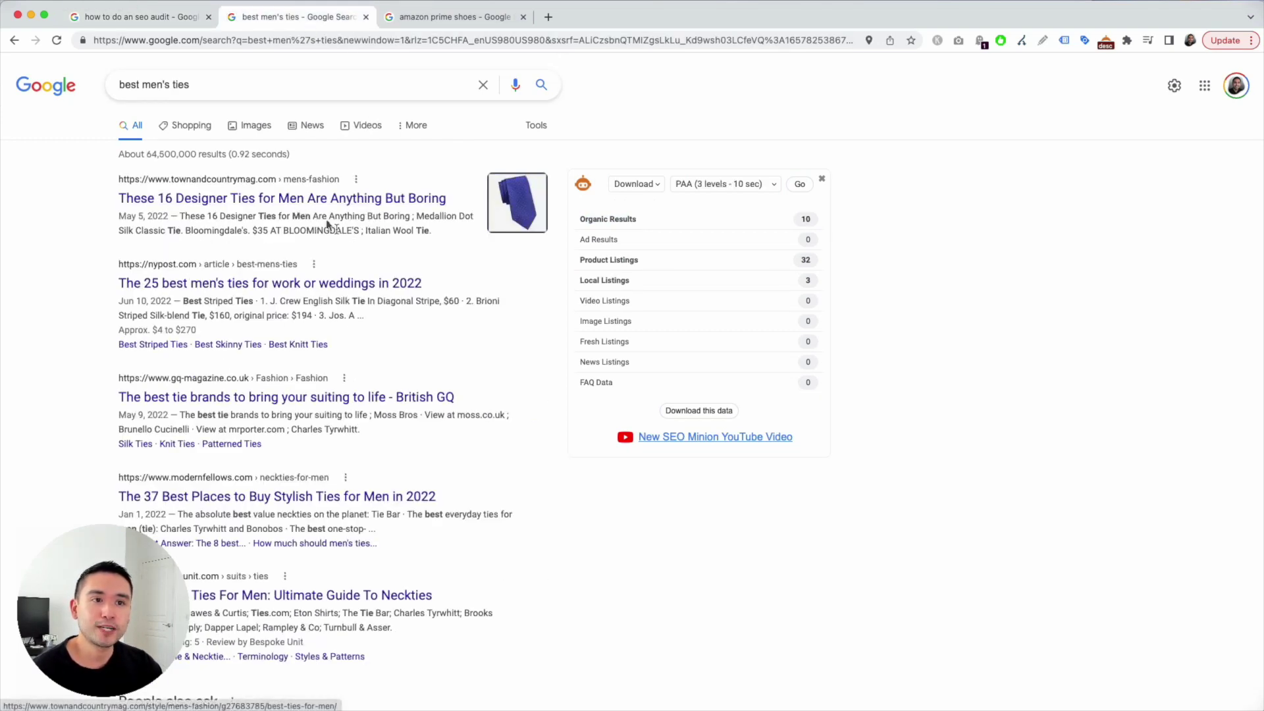
pyautogui.scroll(-2, 326, 223)
pyautogui.scroll(-3, 336, 238)
pyautogui.scroll(-3, 341, 251)
pyautogui.scroll(-3, 340, 253)
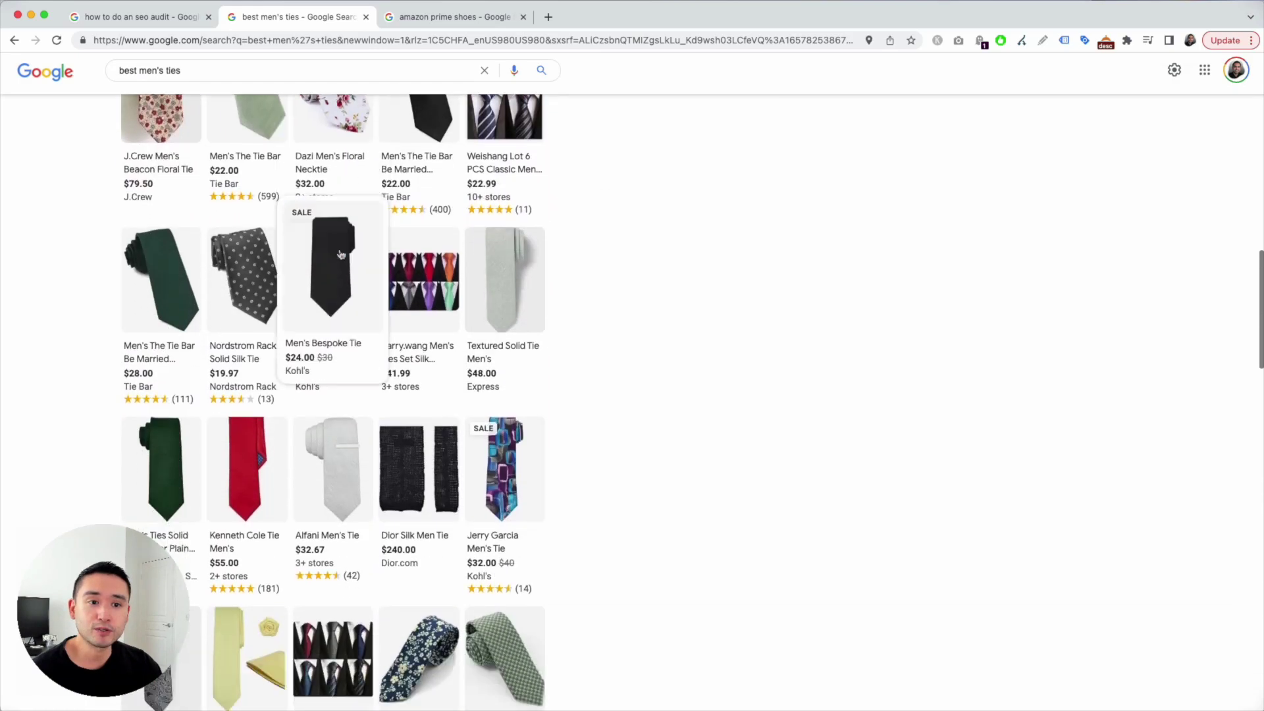
pyautogui.scroll(-4, 340, 254)
pyautogui.scroll(-3, 342, 256)
pyautogui.scroll(-3, 341, 258)
pyautogui.scroll(-2, 342, 258)
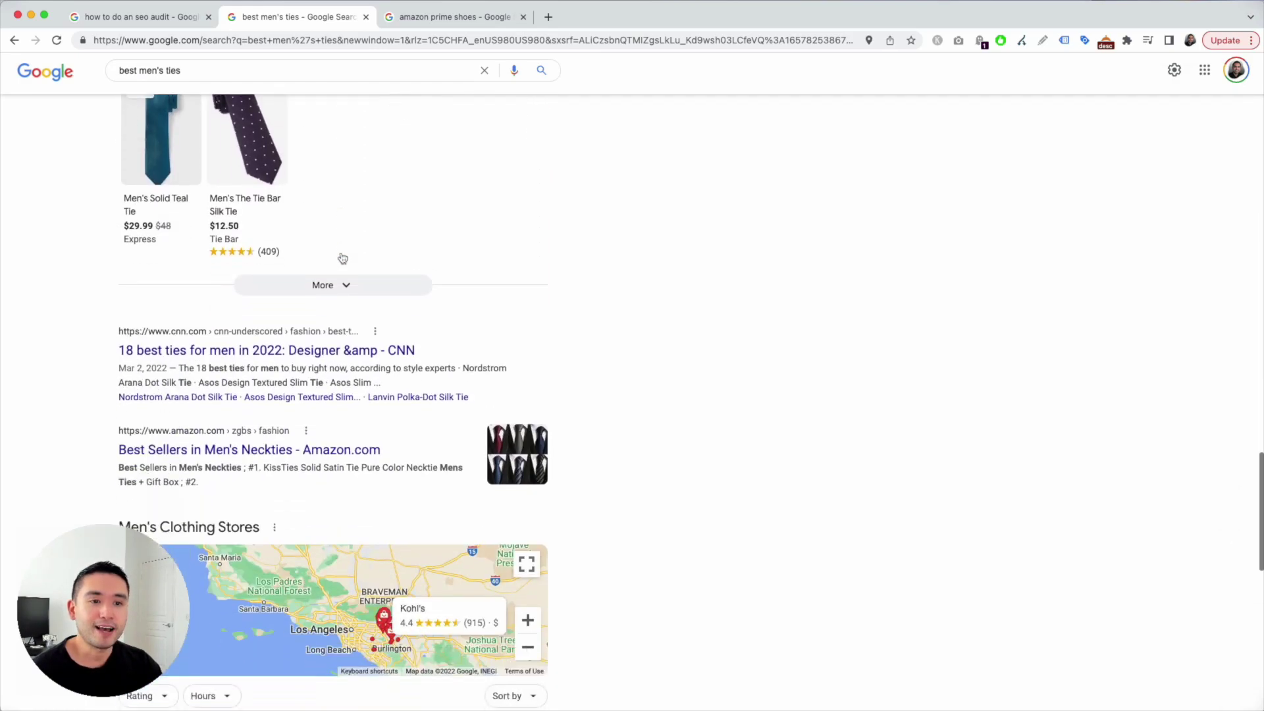
pyautogui.scroll(1, 340, 252)
pyautogui.scroll(5, 340, 252)
pyautogui.scroll(5, 342, 259)
pyautogui.scroll(10, 341, 259)
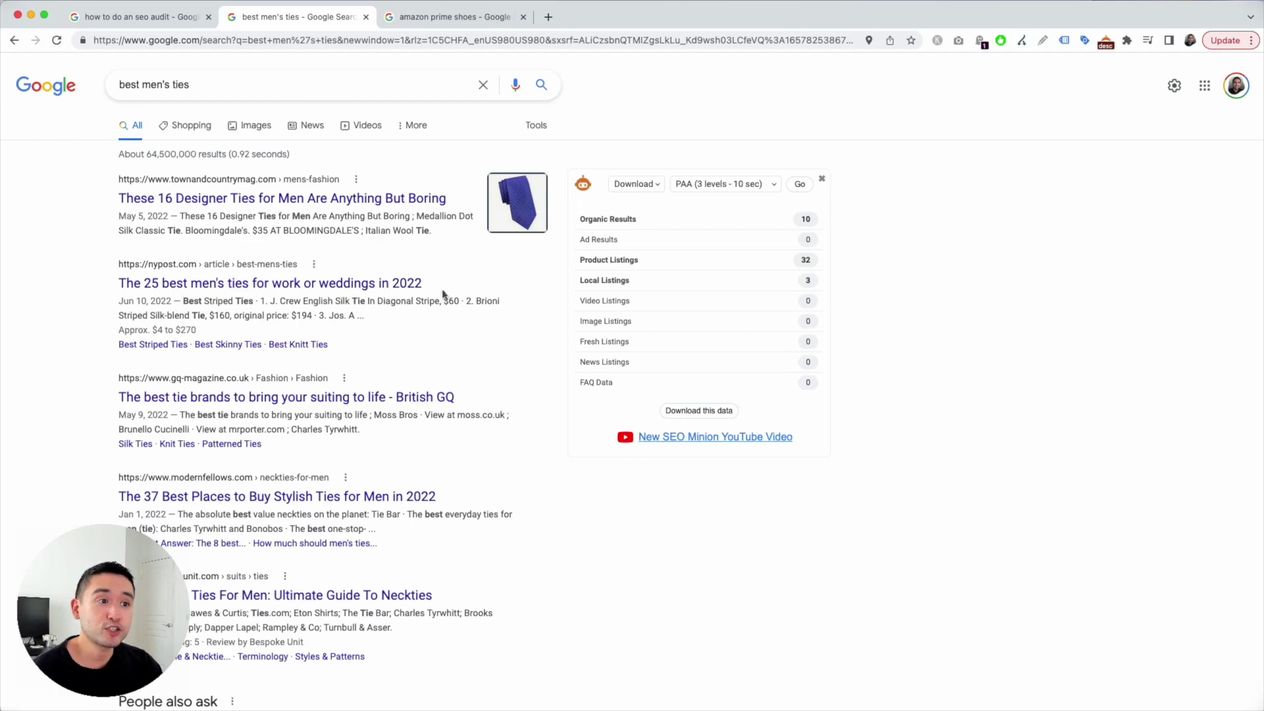
pyautogui.scroll(-5, 476, 288)
pyautogui.scroll(-5, 432, 293)
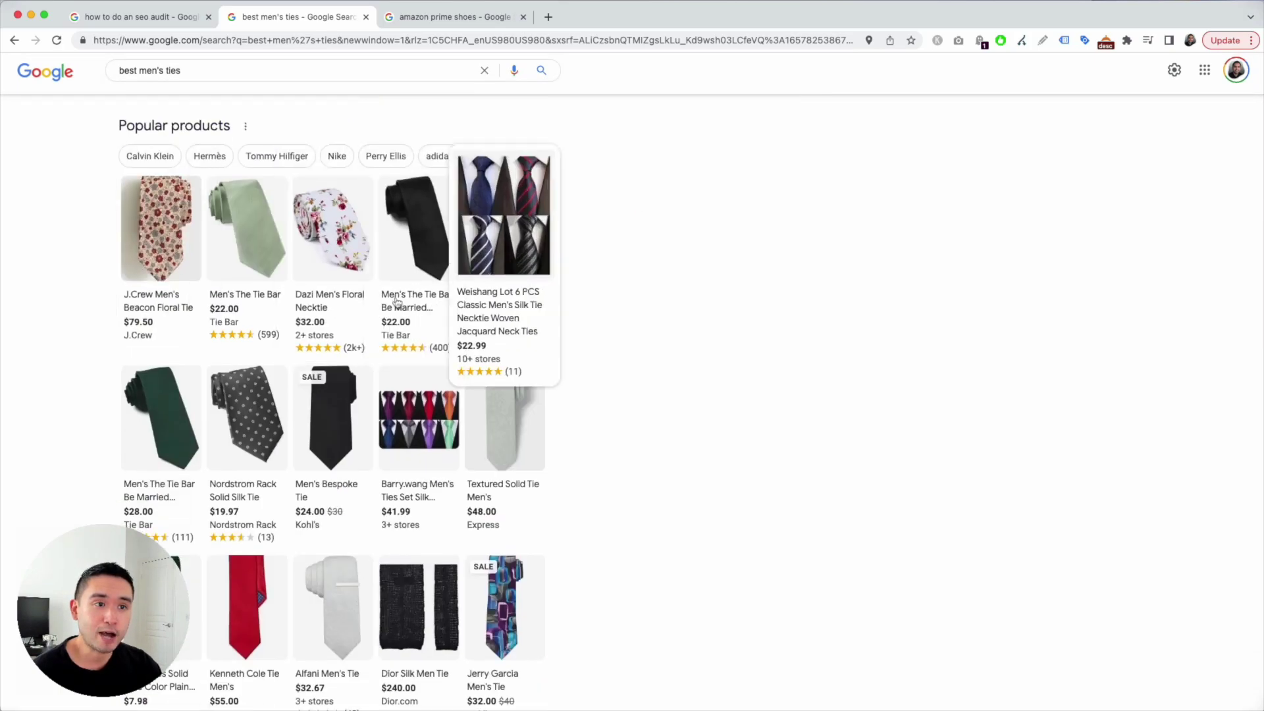
pyautogui.scroll(-1, 445, 454)
pyautogui.scroll(-3, 444, 494)
pyautogui.scroll(3, 472, 509)
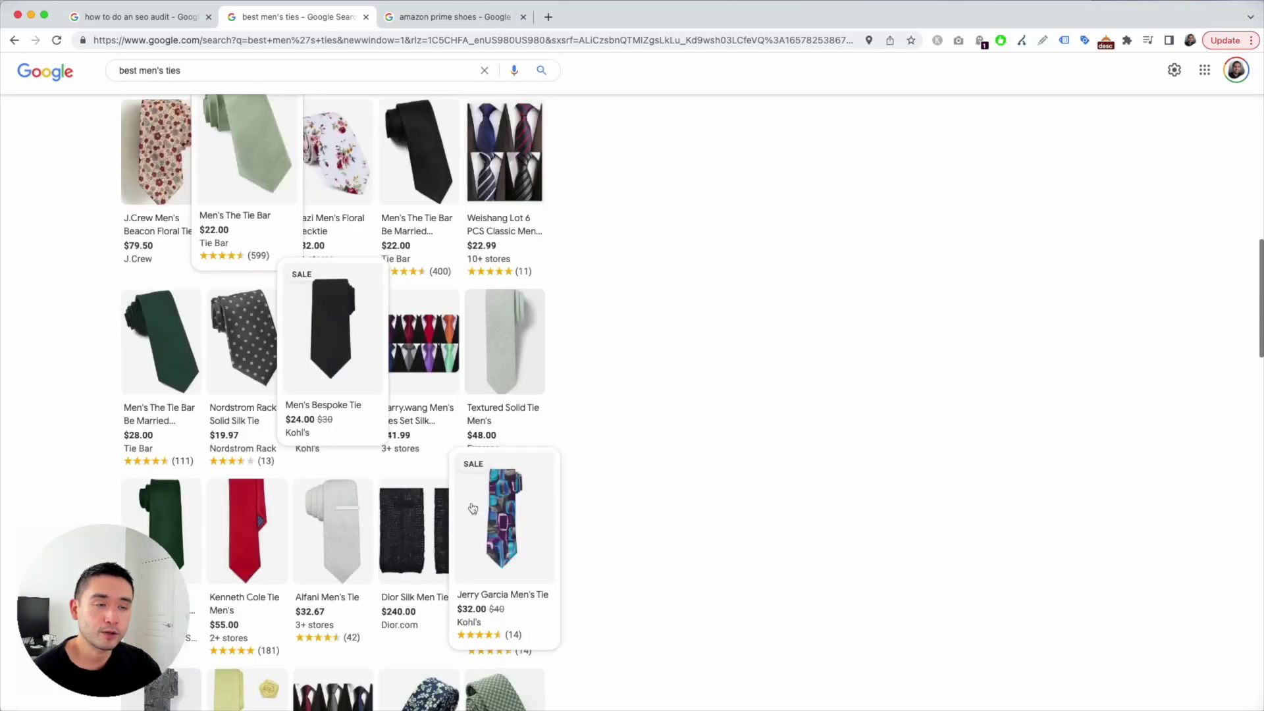
pyautogui.scroll(10, 472, 509)
pyautogui.scroll(5, 485, 499)
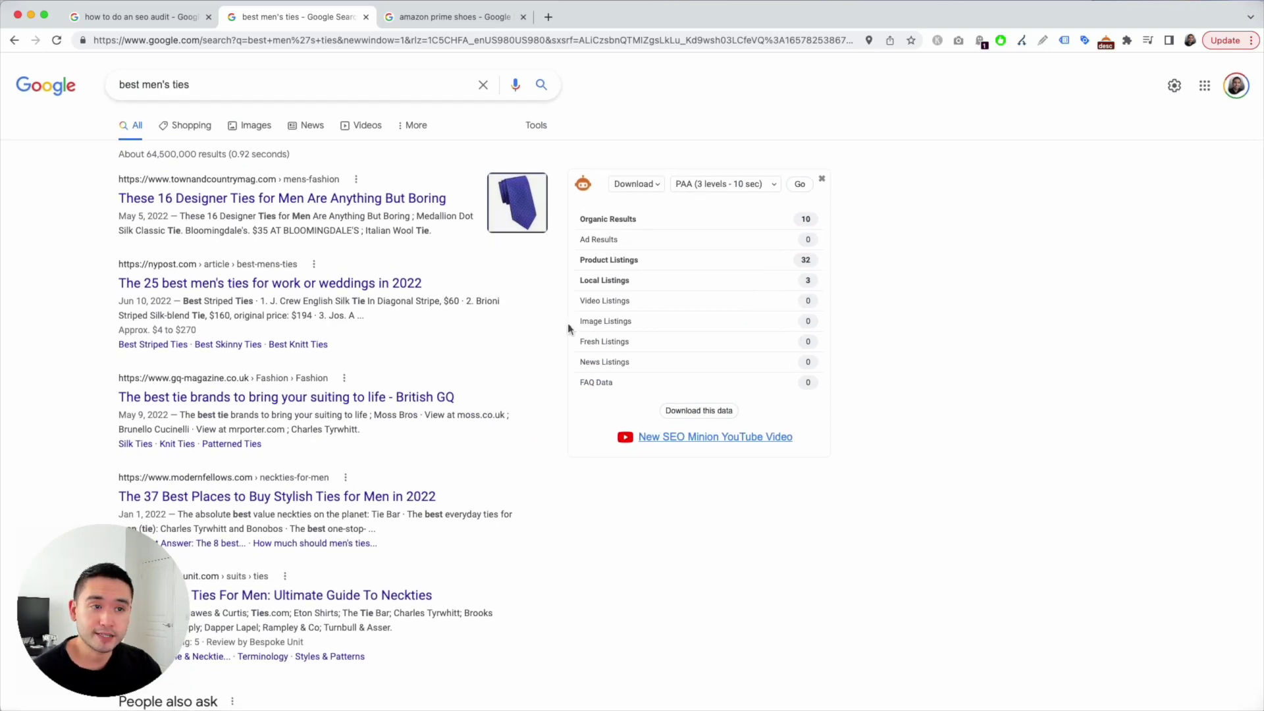
pyautogui.scroll(-3, 672, 322)
pyautogui.scroll(-3, 674, 322)
pyautogui.scroll(-5, 674, 324)
pyautogui.scroll(-3, 674, 324)
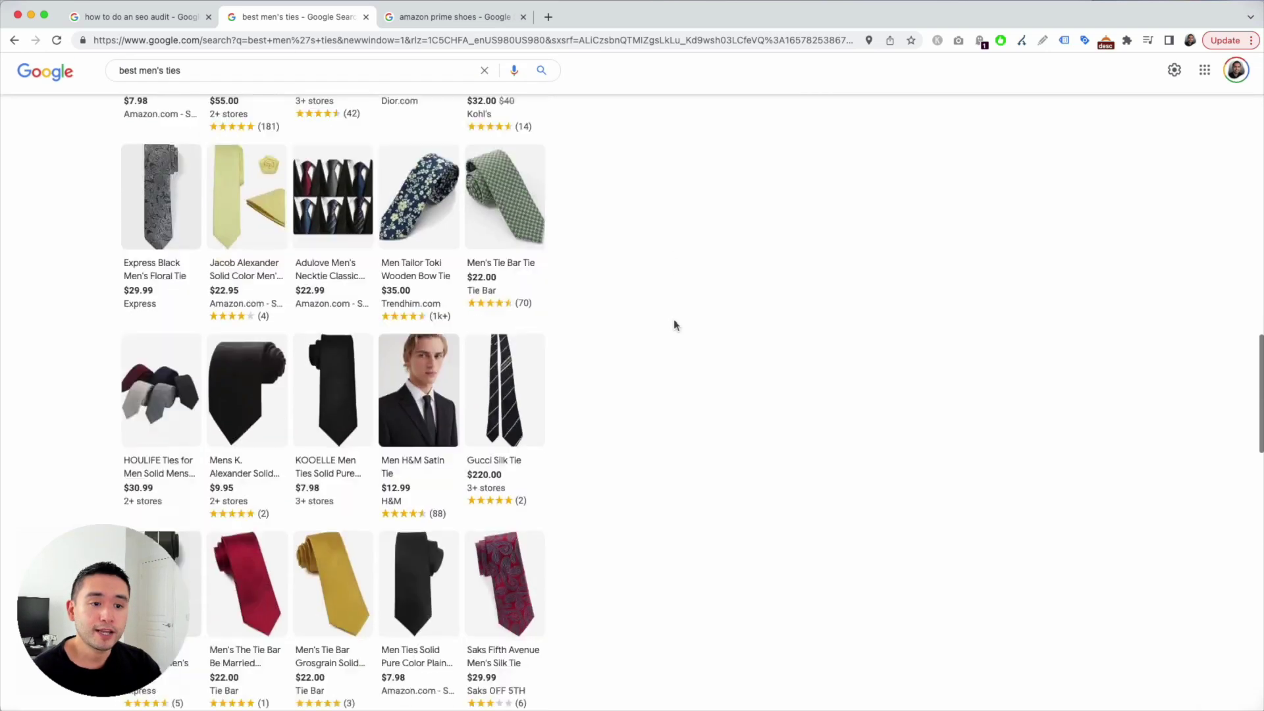
pyautogui.scroll(-3, 674, 324)
pyautogui.scroll(-3, 673, 324)
pyautogui.scroll(-3, 674, 324)
pyautogui.scroll(-2, 674, 324)
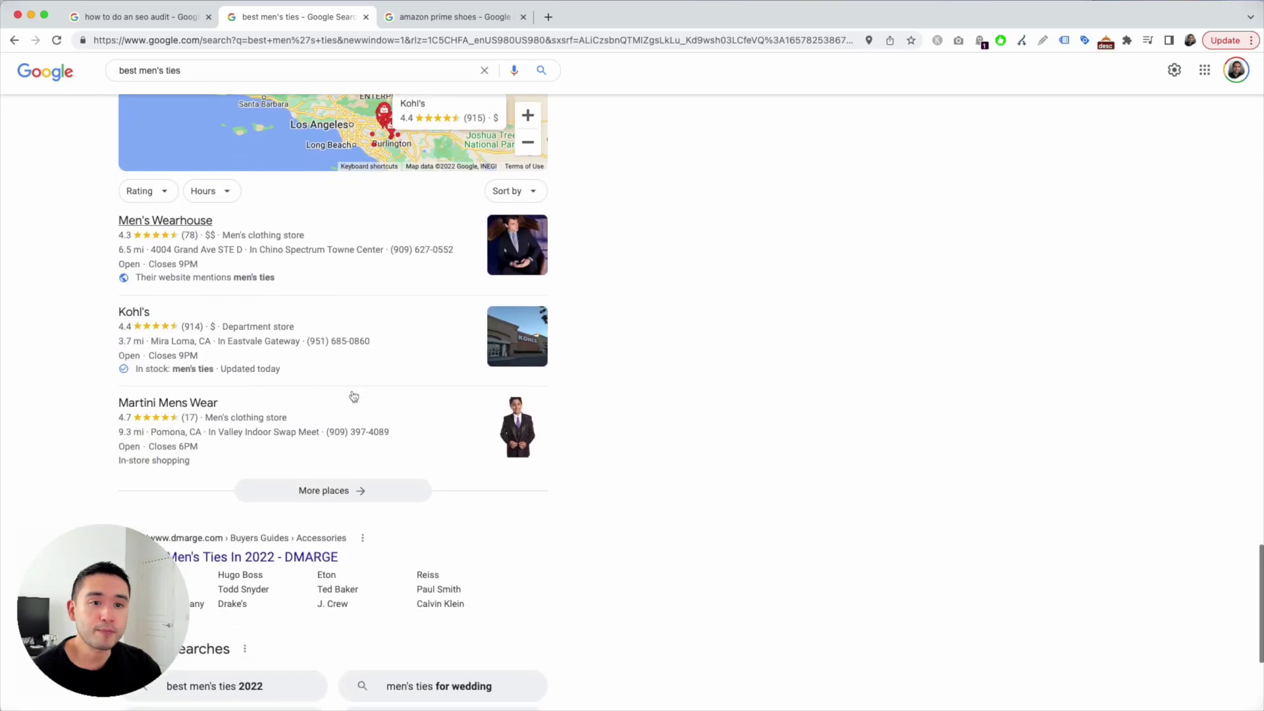
pyautogui.scroll(4, 586, 377)
pyautogui.scroll(5, 586, 373)
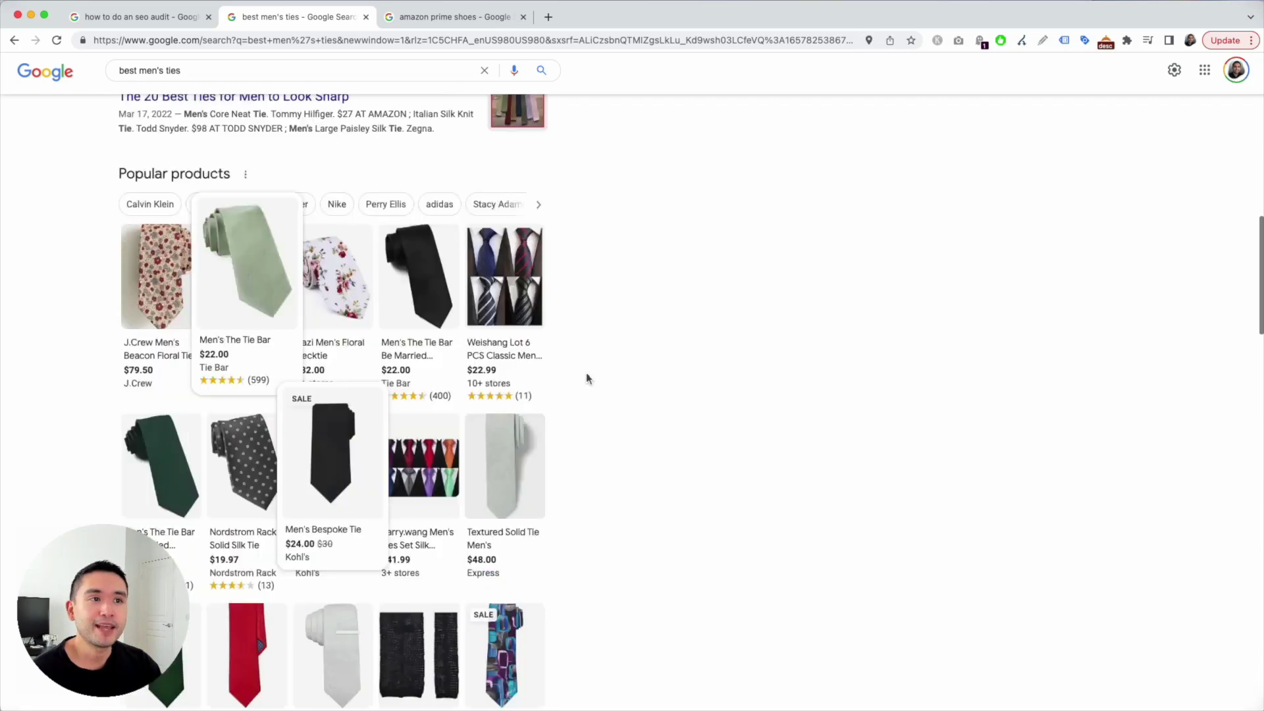
pyautogui.scroll(5, 585, 372)
pyautogui.scroll(2, 586, 372)
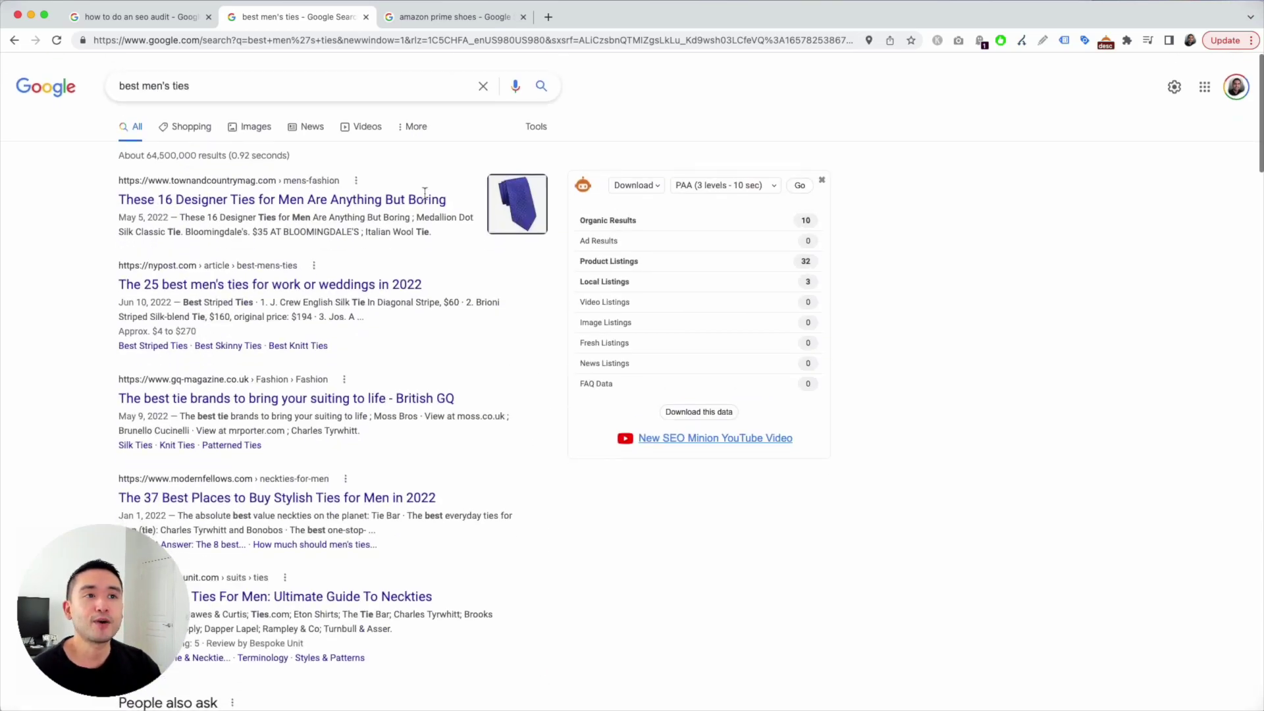
pyautogui.click(439, 19)
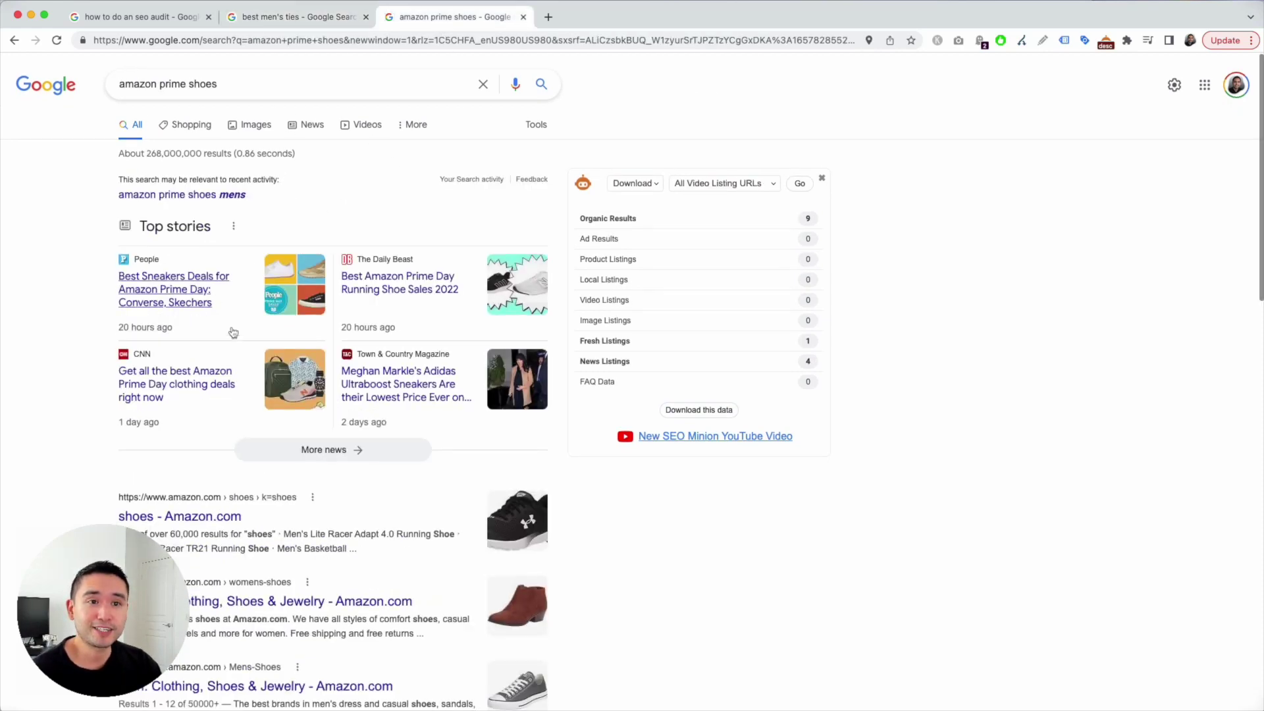
pyautogui.scroll(-10, 231, 334)
pyautogui.scroll(-10, 233, 328)
pyautogui.scroll(5, 233, 328)
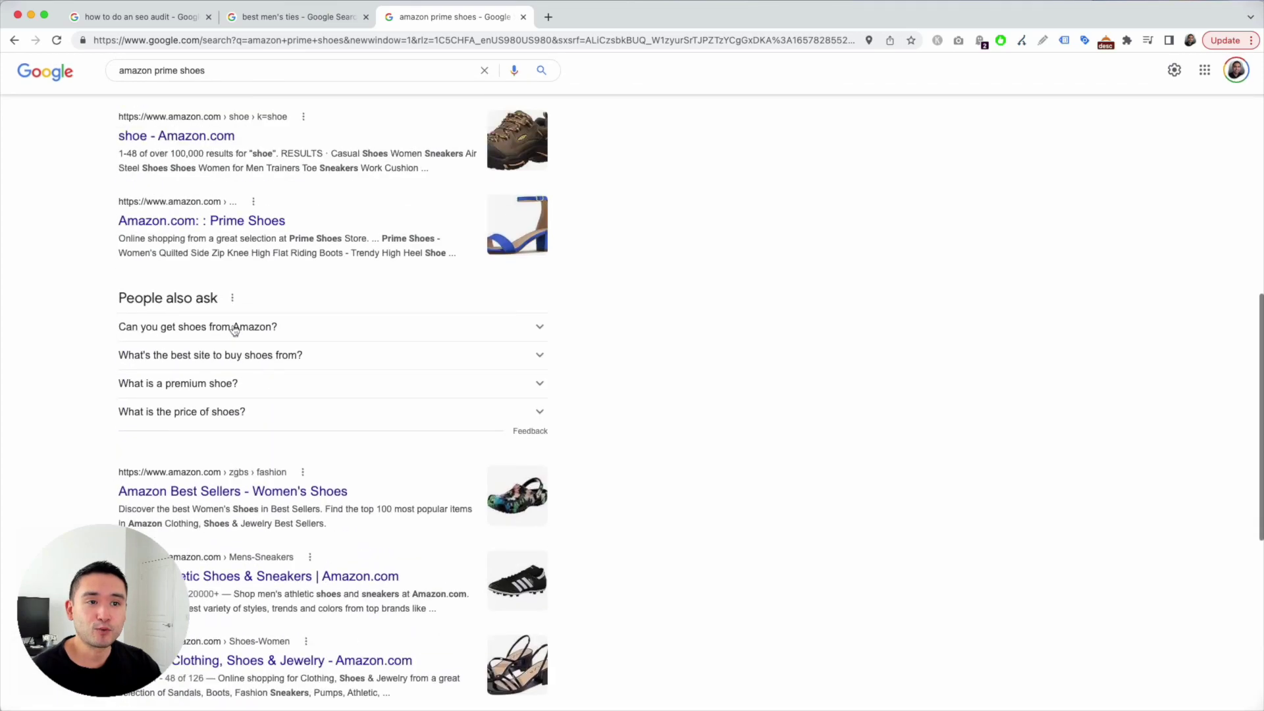
pyautogui.scroll(5, 233, 329)
pyautogui.scroll(5, 234, 332)
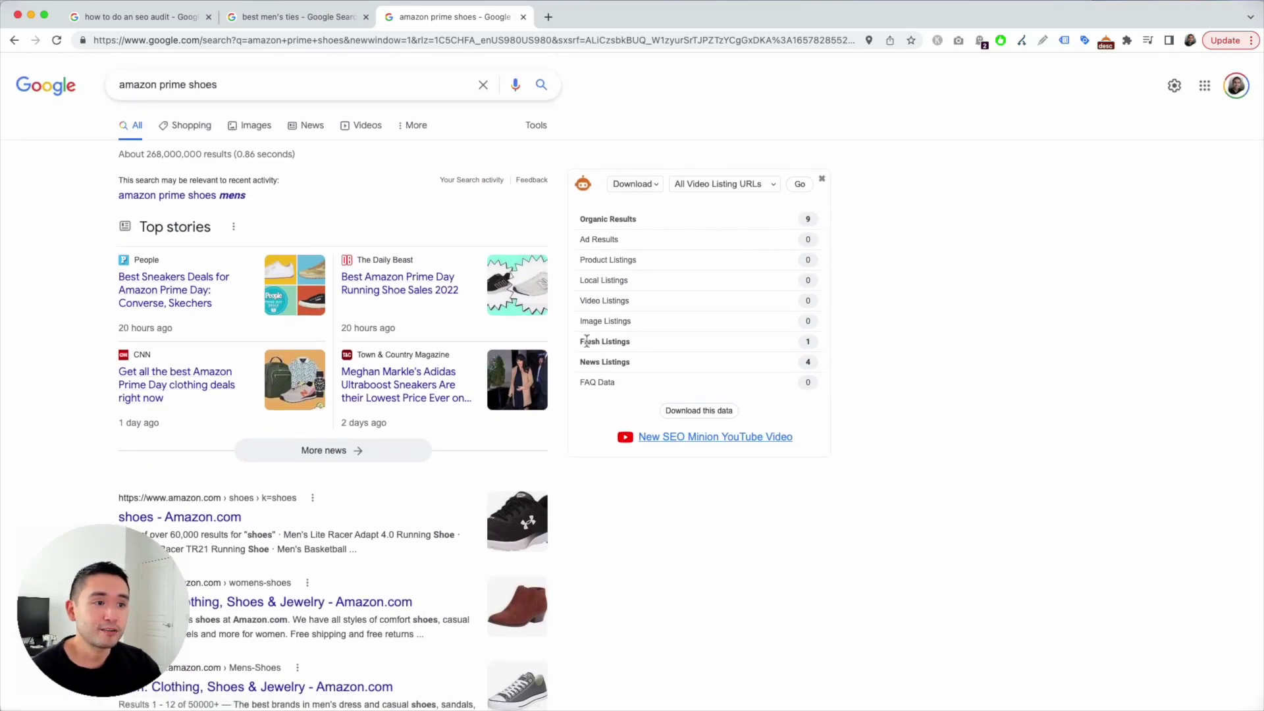
pyautogui.scroll(-1, 797, 329)
pyautogui.scroll(-1, 770, 328)
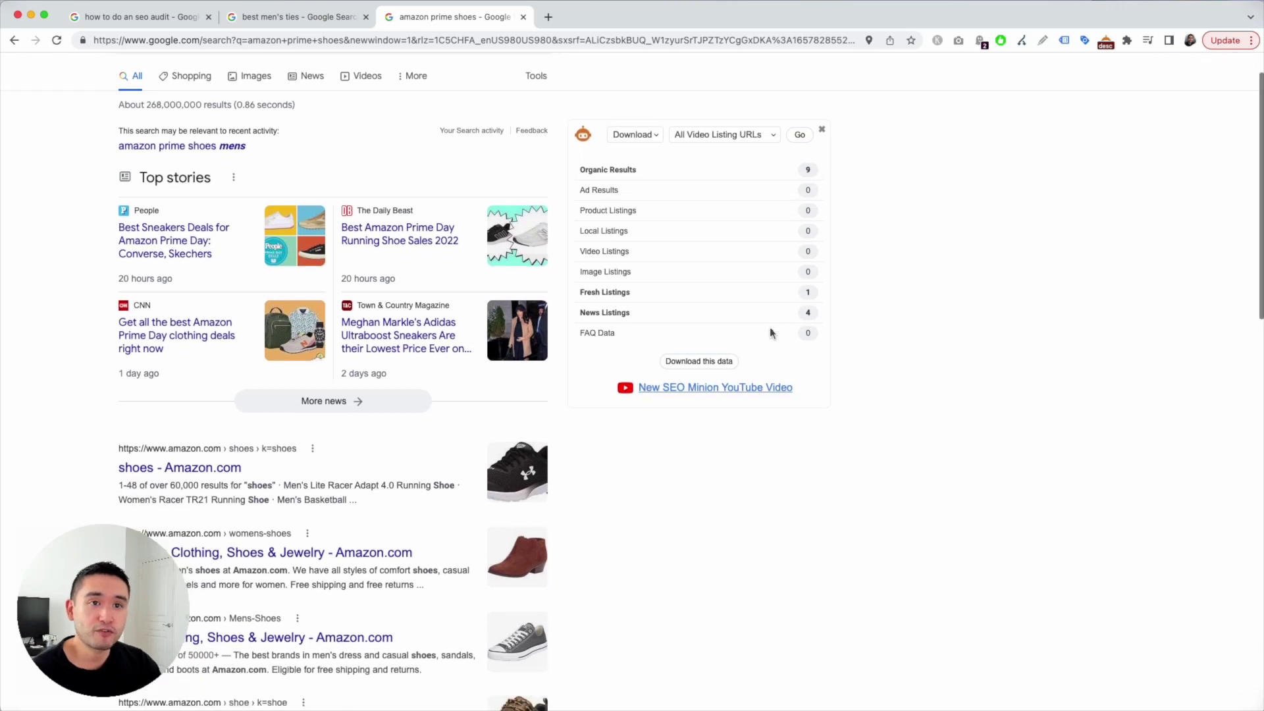
pyautogui.scroll(-1, 769, 327)
pyautogui.scroll(-1, 770, 327)
pyautogui.scroll(-1, 257, 341)
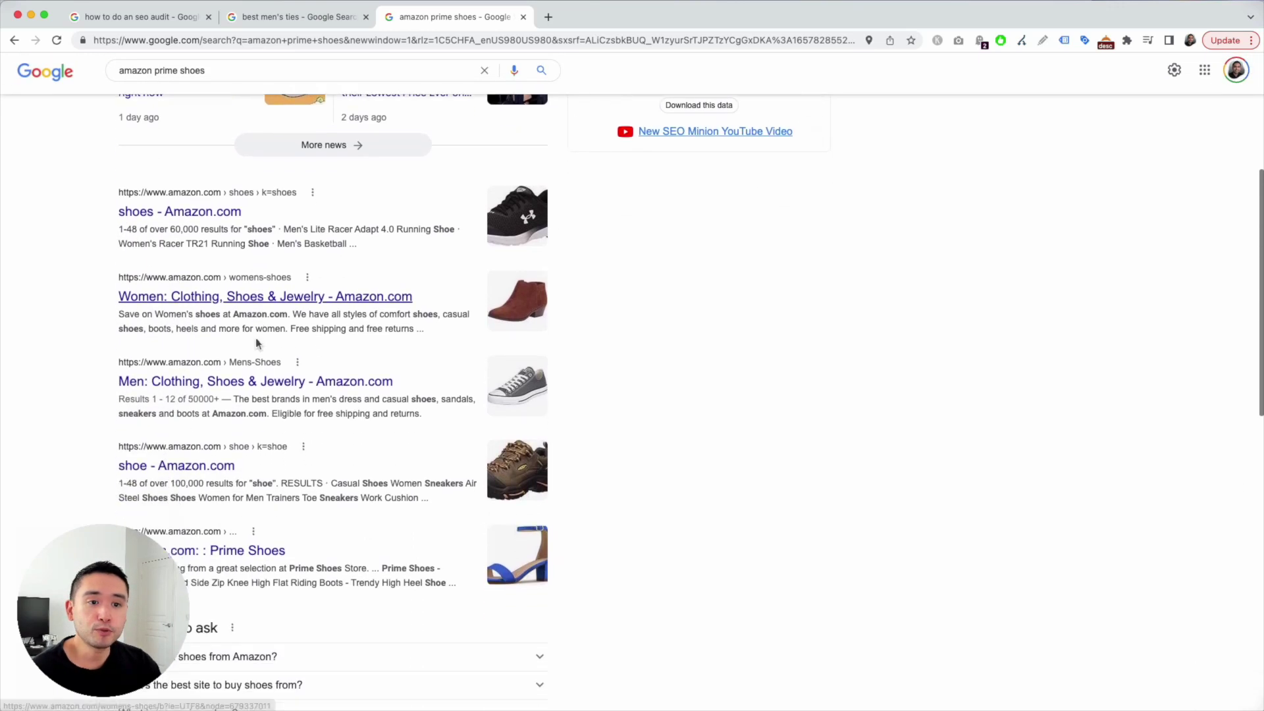
pyautogui.scroll(-1, 253, 342)
pyautogui.scroll(-1, 255, 341)
pyautogui.scroll(-2, 256, 340)
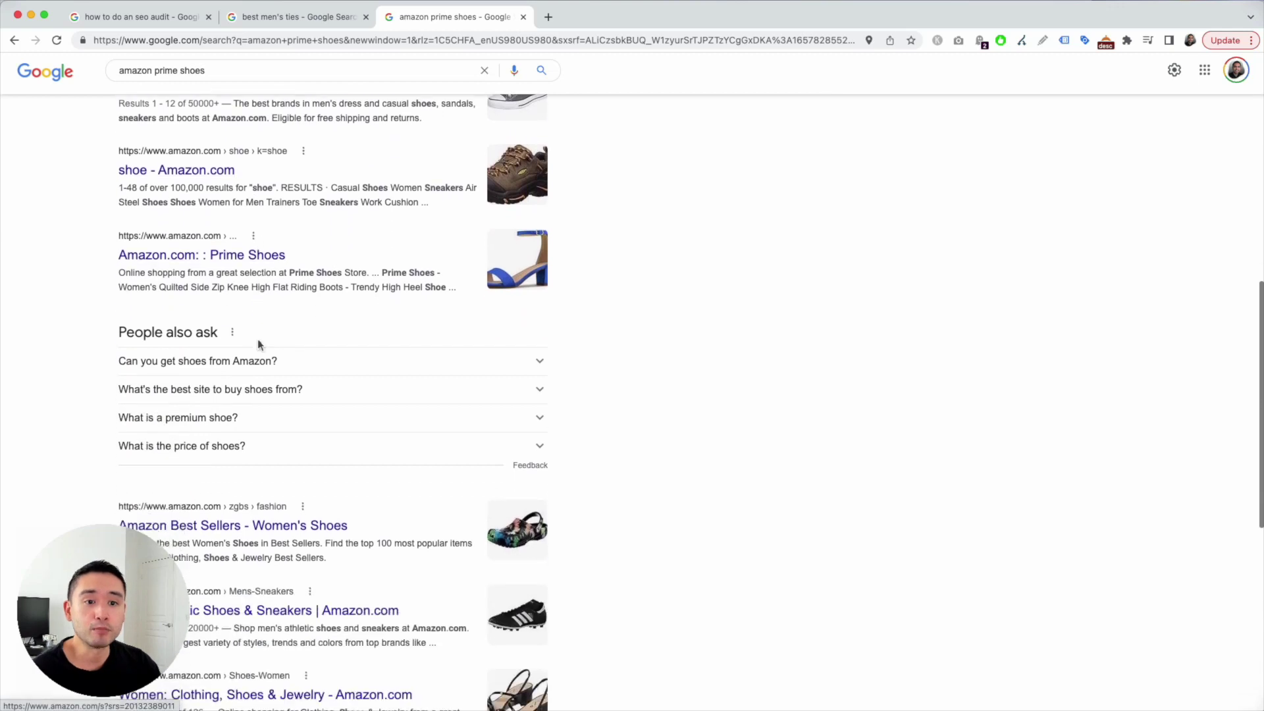
pyautogui.scroll(-2, 258, 341)
pyautogui.scroll(-1, 260, 346)
pyautogui.scroll(-2, 260, 346)
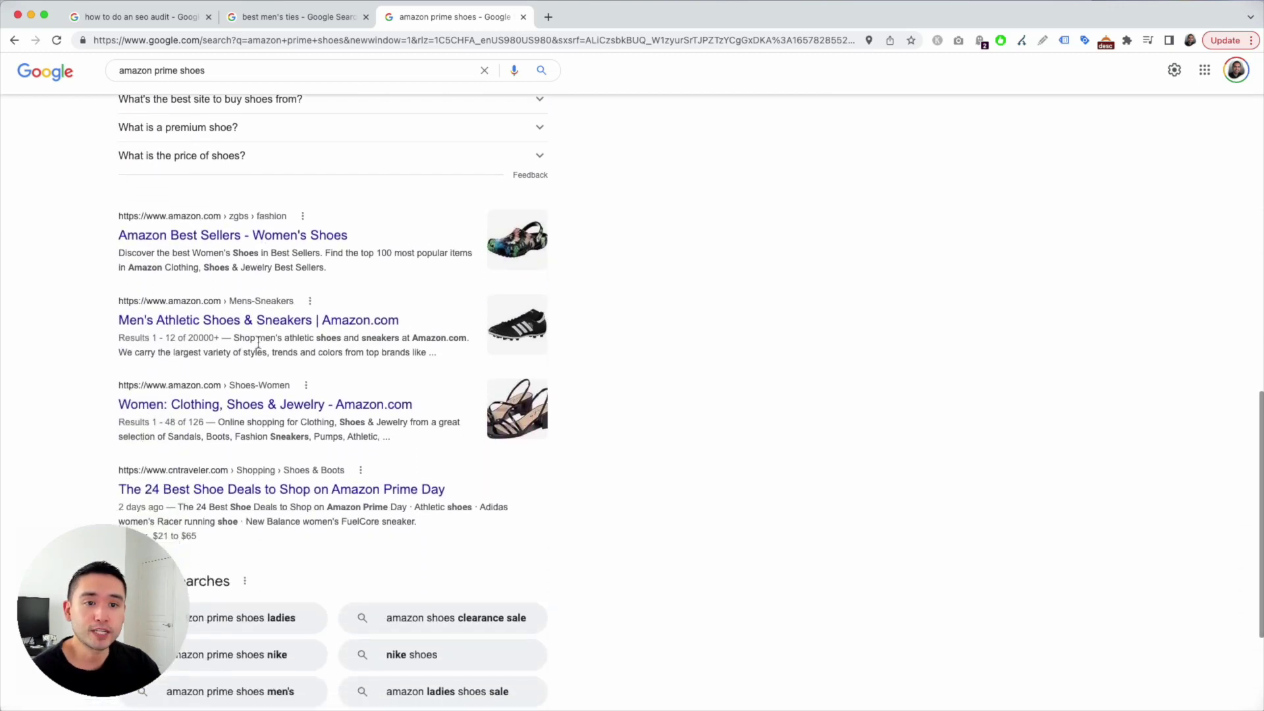
pyautogui.scroll(-1, 221, 361)
pyautogui.scroll(-1, 220, 362)
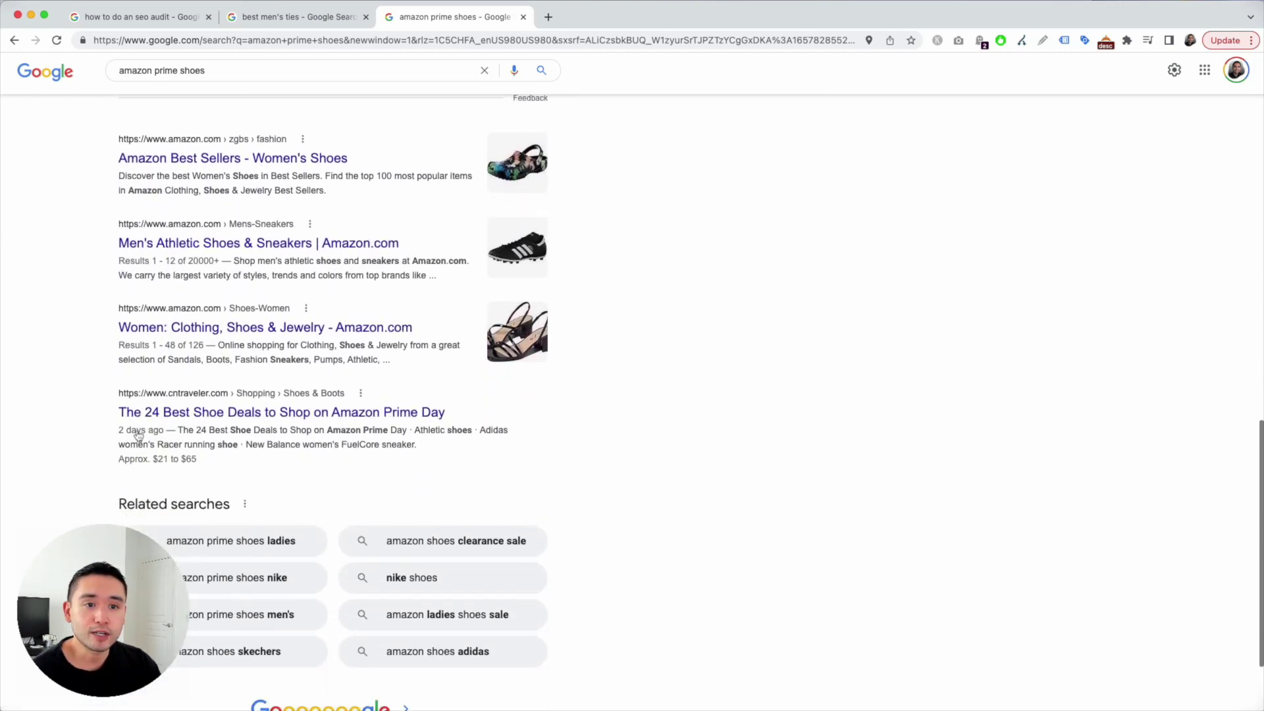
pyautogui.scroll(5, 197, 414)
pyautogui.scroll(5, 297, 396)
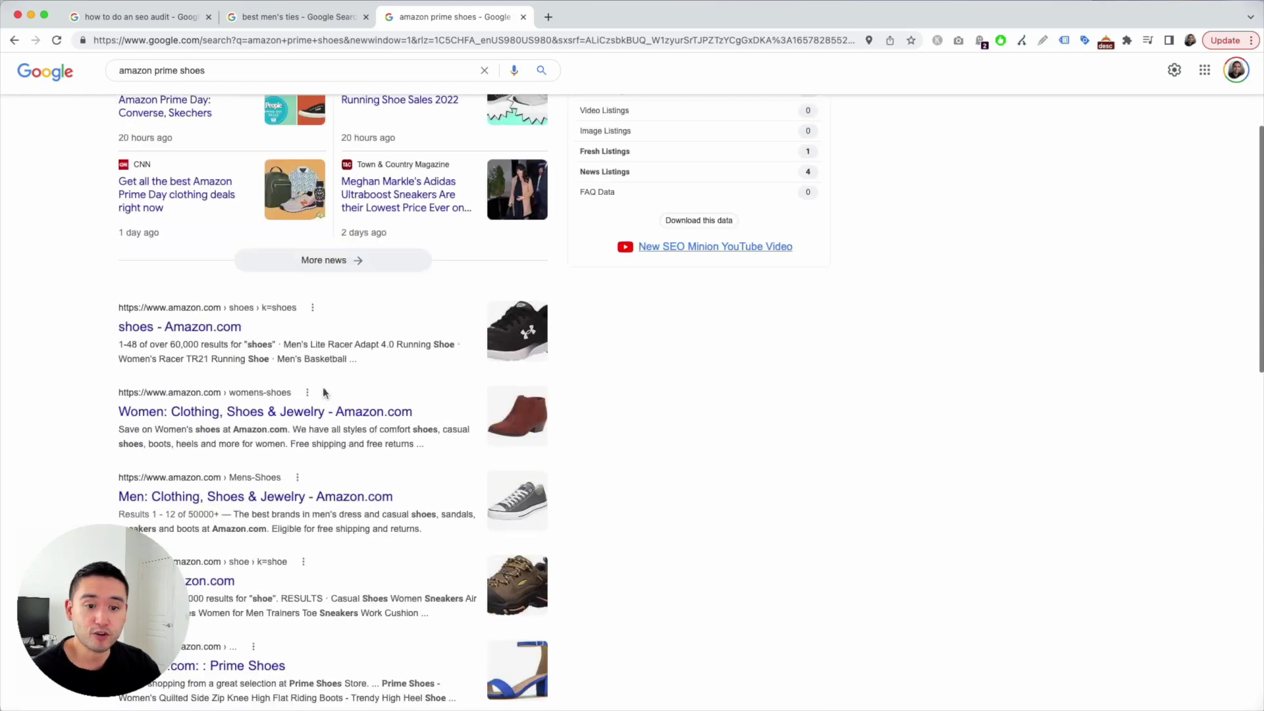
pyautogui.scroll(3, 494, 375)
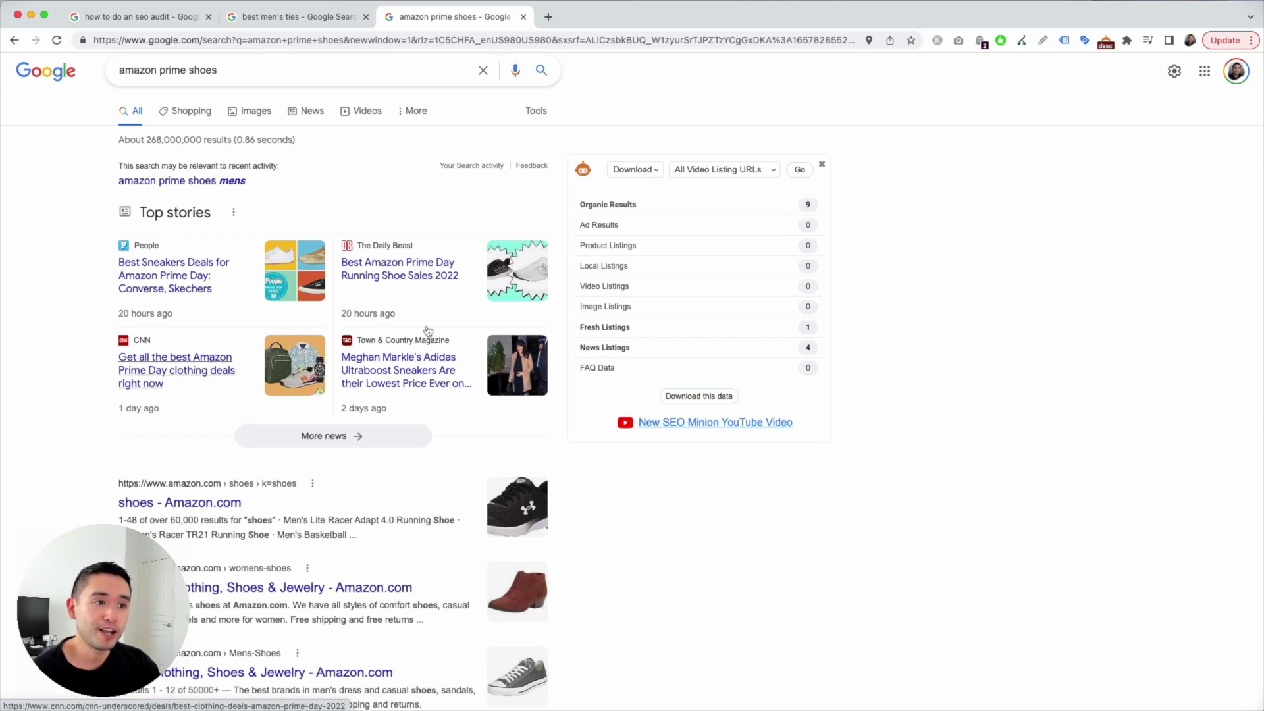
pyautogui.scroll(1, 602, 305)
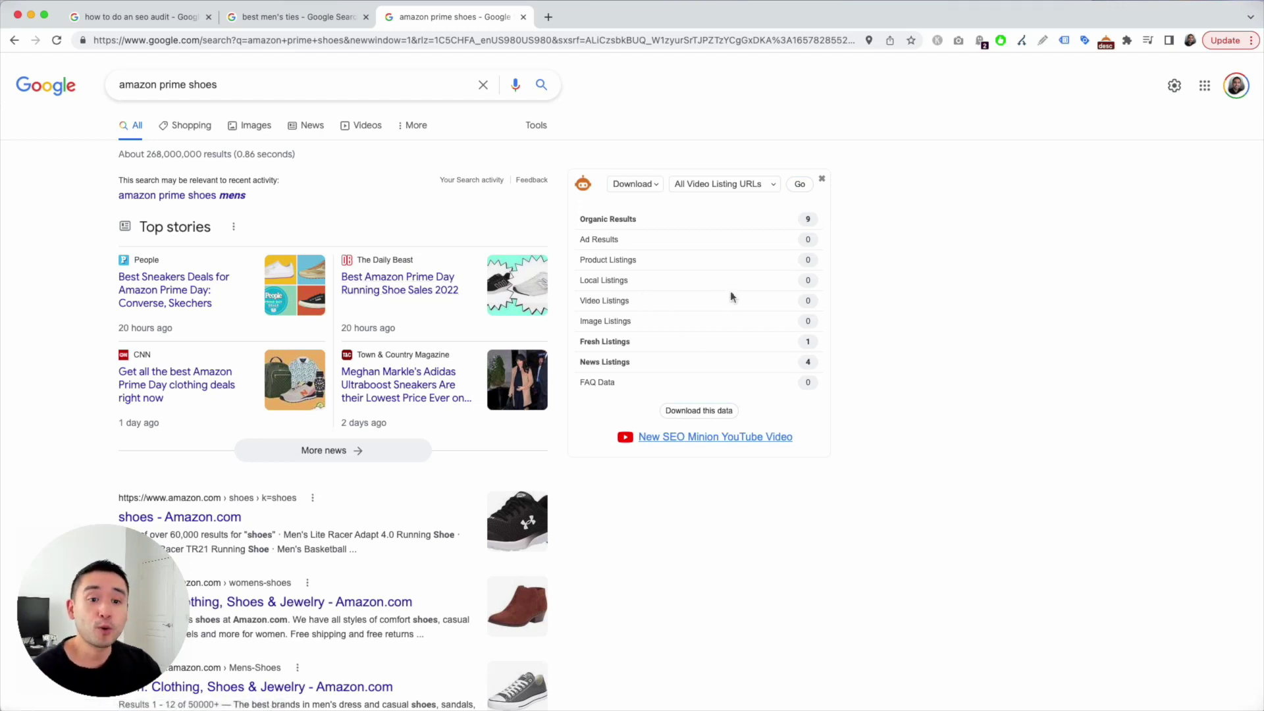
# Return to the 'how to do an seo audit' results tab
pyautogui.click(128, 18)
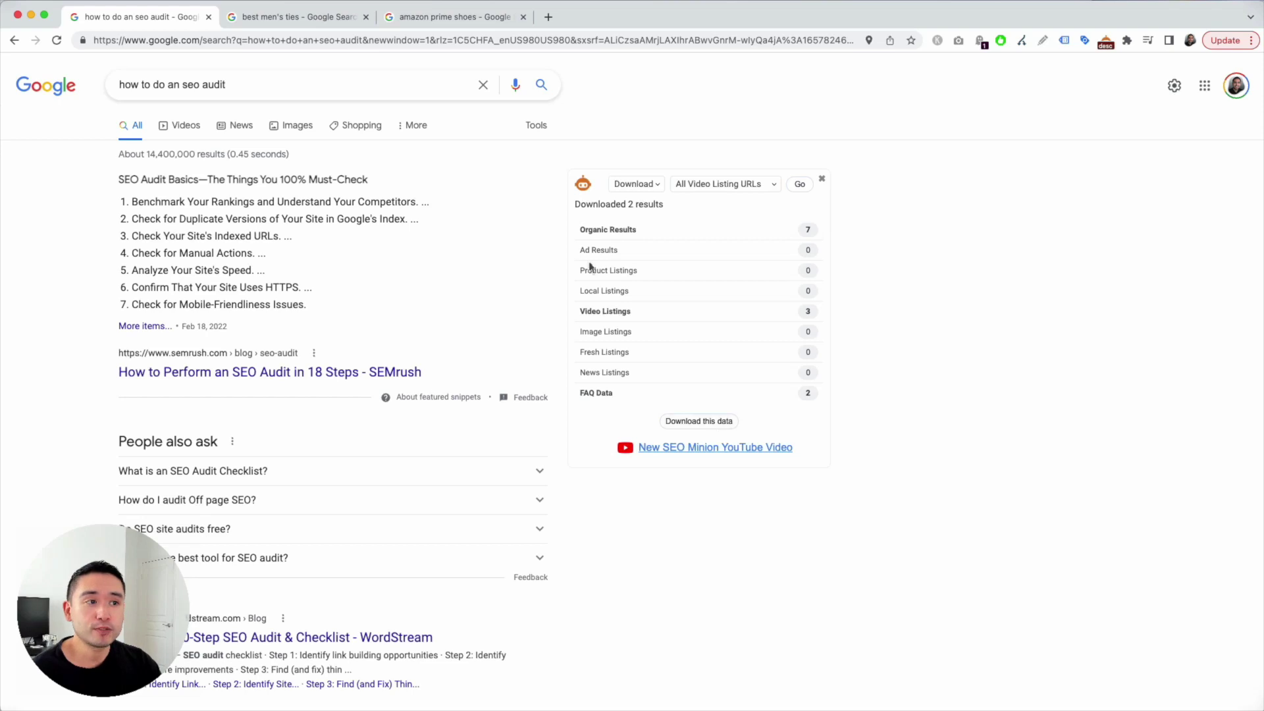
pyautogui.moveTo(583, 229)
pyautogui.mouseDown()
pyautogui.moveTo(690, 237)
pyautogui.moveTo(825, 283)
pyautogui.moveTo(815, 395)
pyautogui.mouseUp()
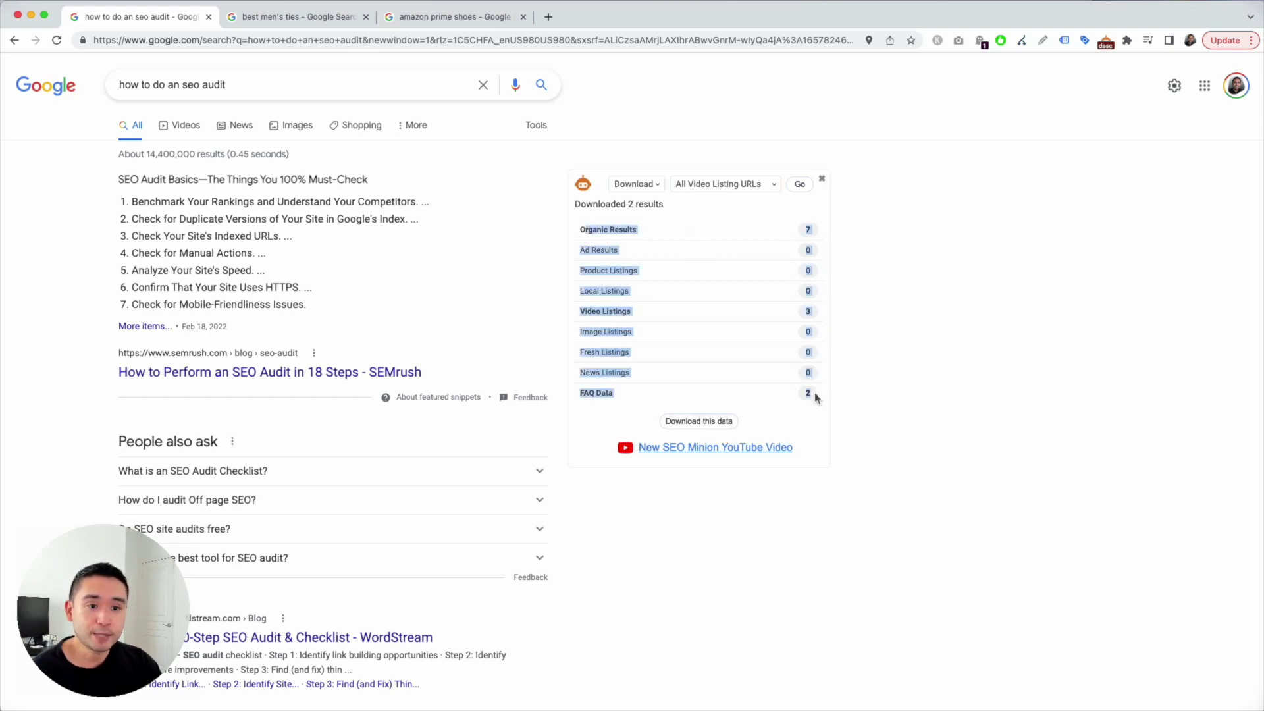
pyautogui.click(903, 357)
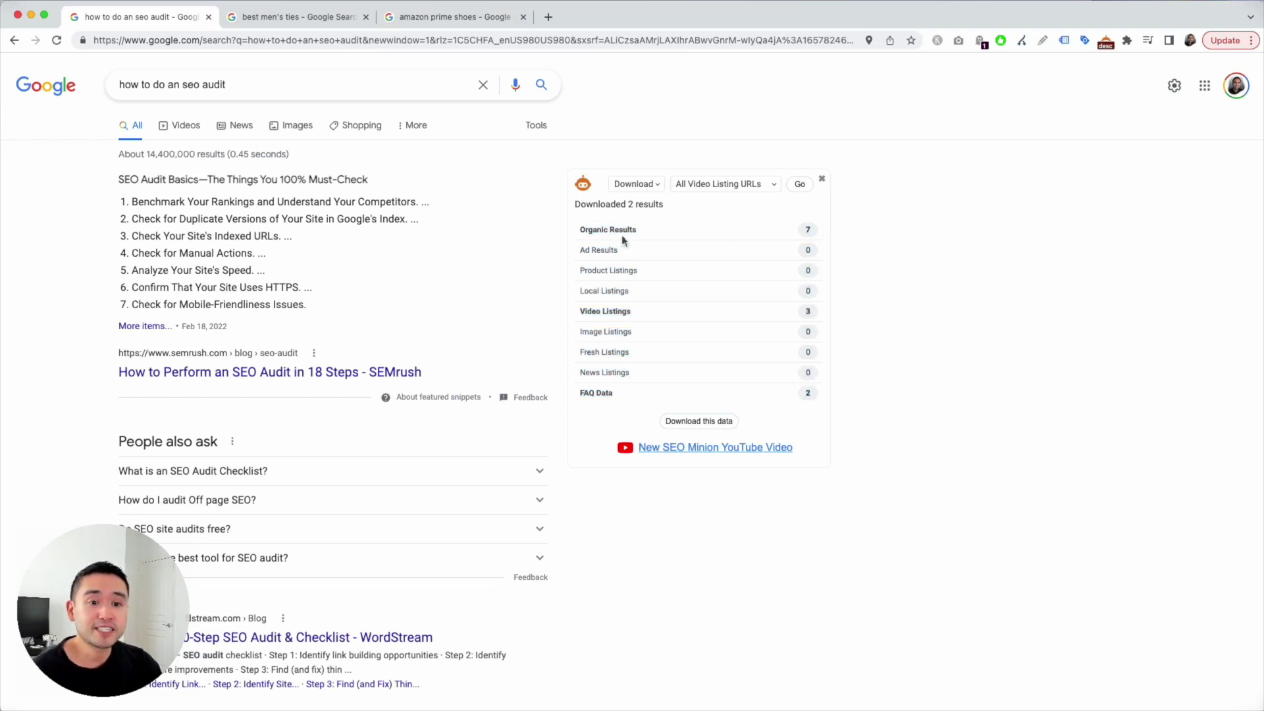
pyautogui.moveTo(605, 243); pyautogui.dragTo(760, 351)
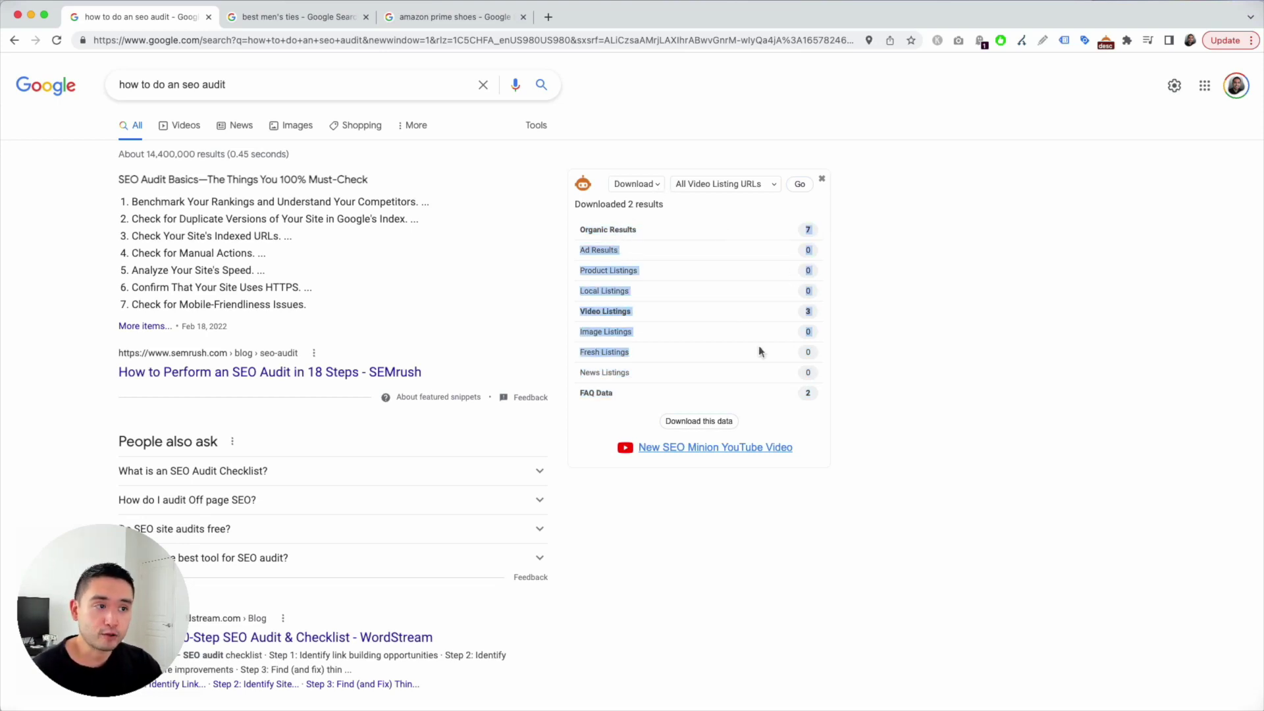
pyautogui.click(714, 212)
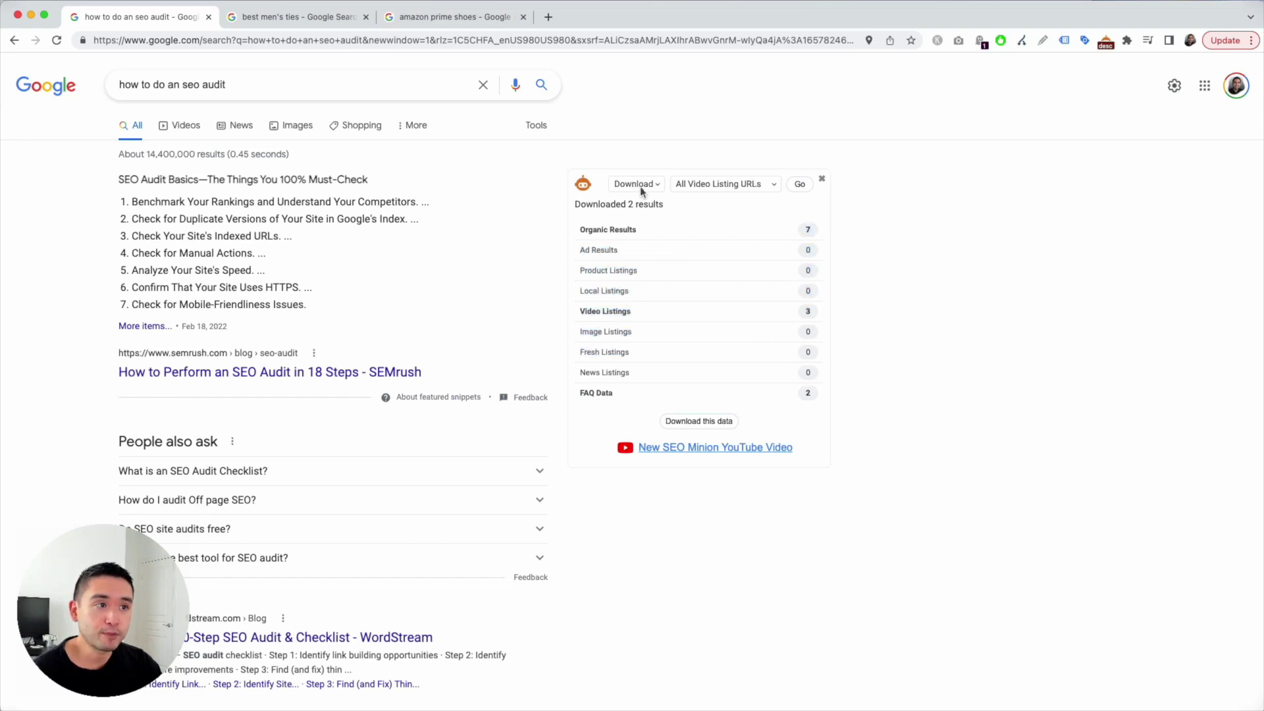
pyautogui.click(642, 184)
pyautogui.click(627, 181)
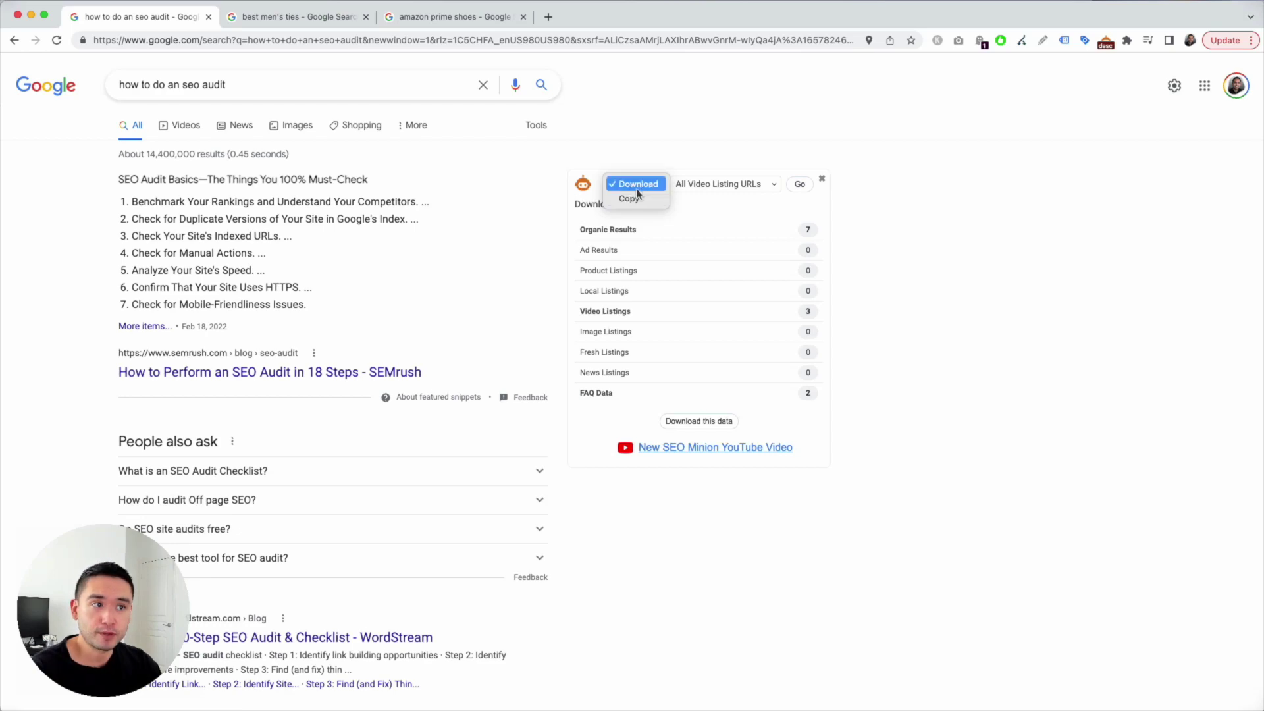
pyautogui.click(637, 186)
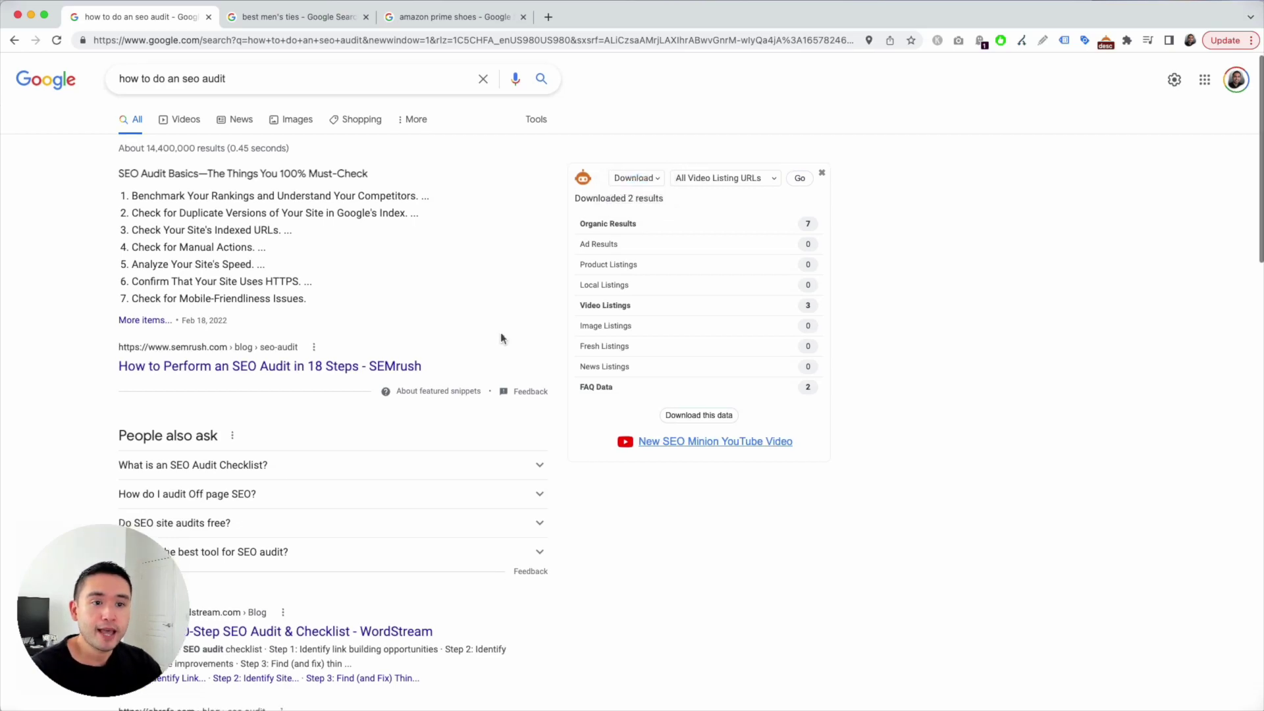
pyautogui.scroll(-5, 502, 336)
pyautogui.scroll(-8, 523, 341)
pyautogui.scroll(-3, 524, 345)
pyautogui.scroll(4, 333, 257)
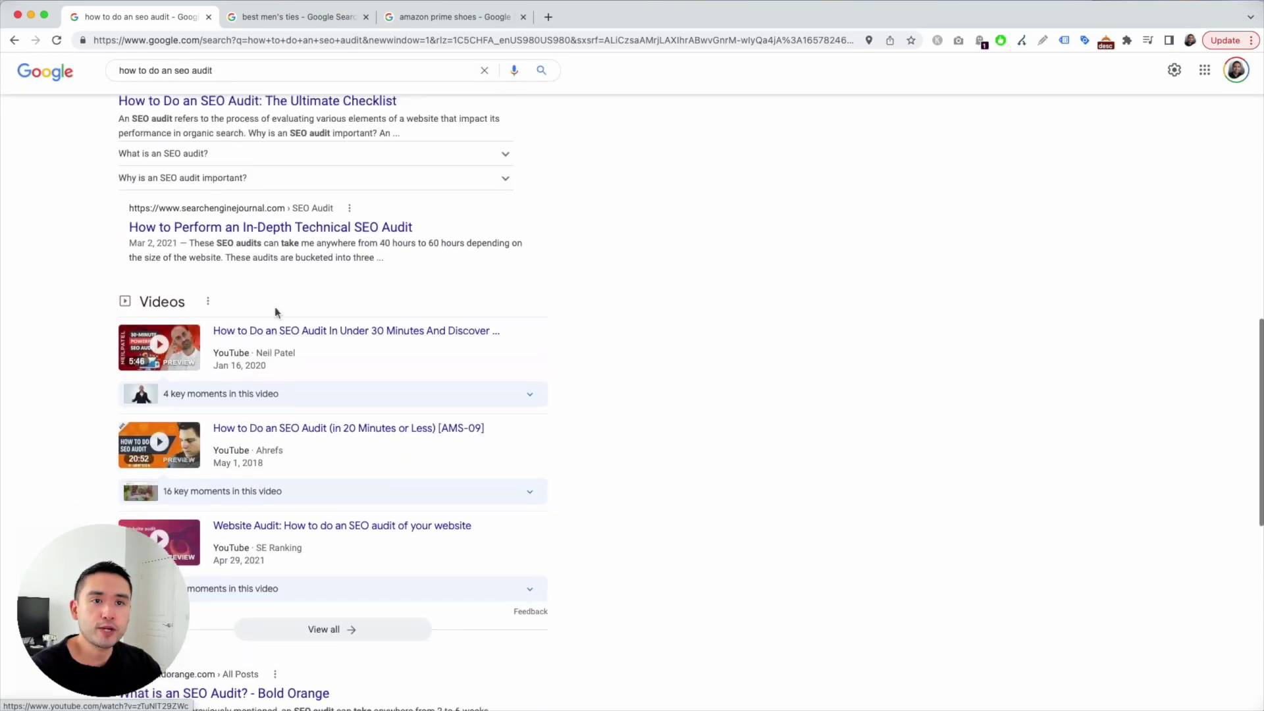
pyautogui.scroll(-3, 254, 345)
pyautogui.scroll(-1, 348, 387)
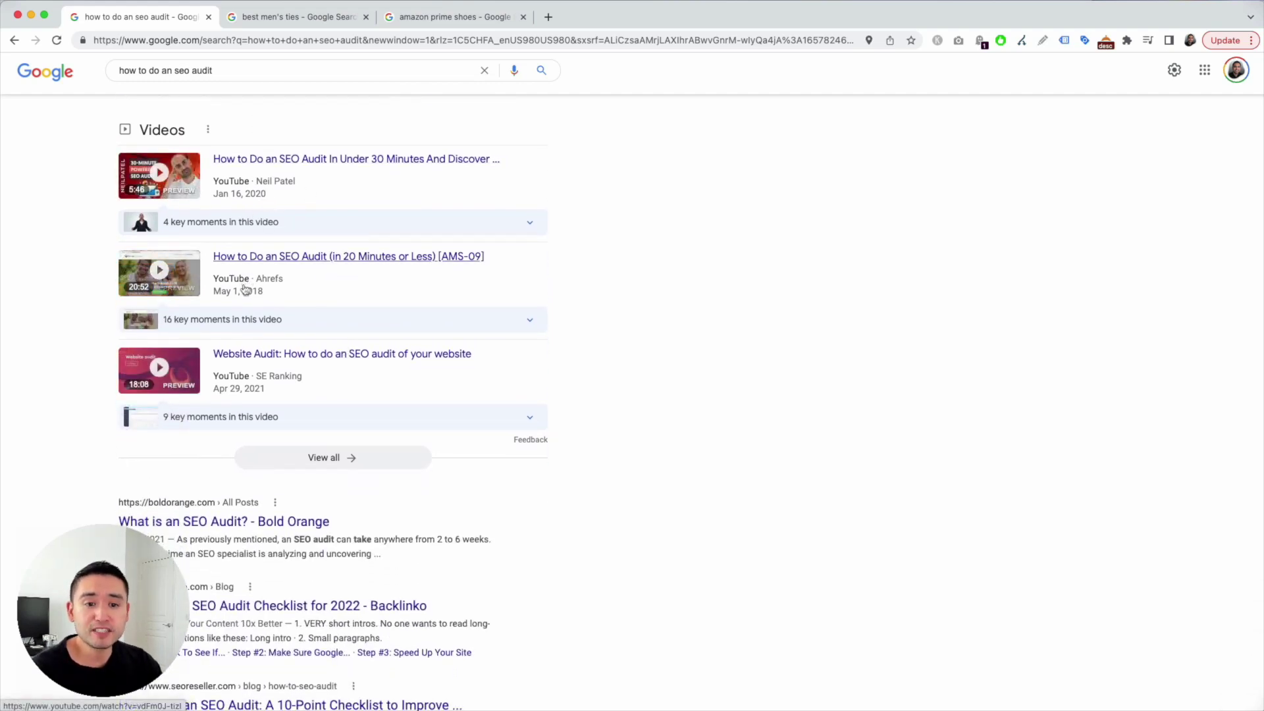
pyautogui.scroll(1, 277, 313)
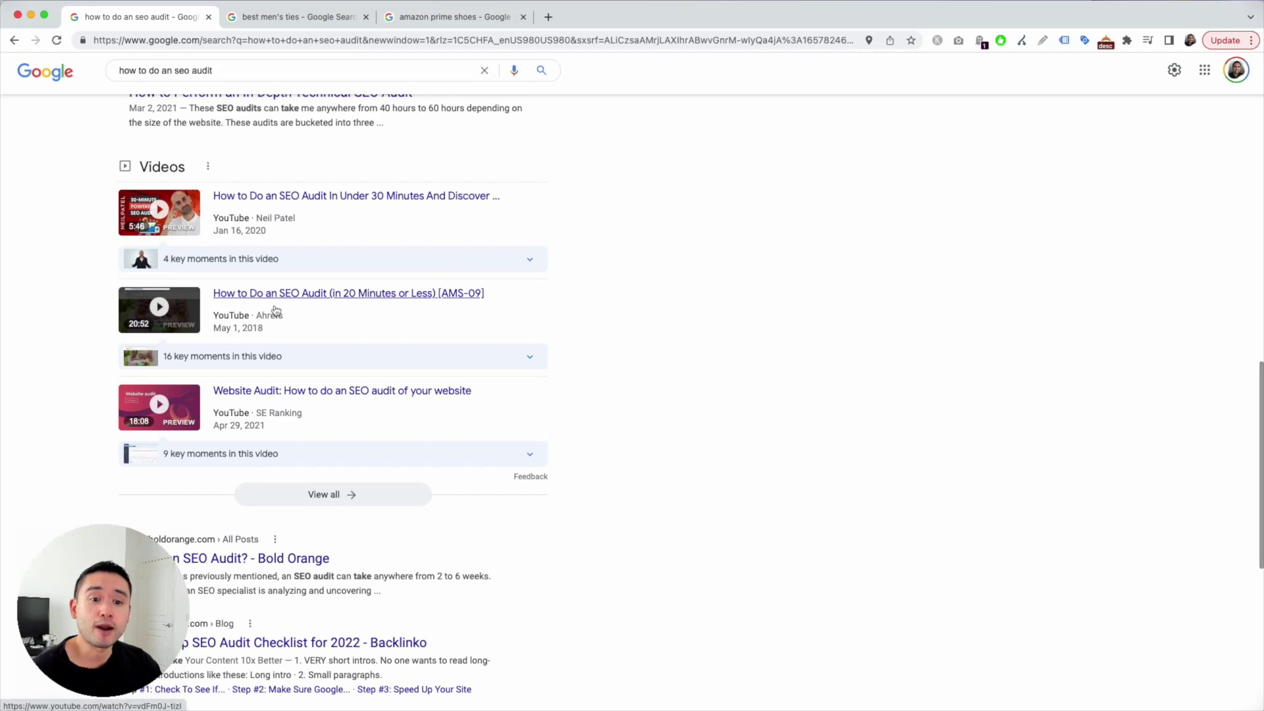
pyautogui.scroll(2, 277, 312)
pyautogui.scroll(3, 296, 313)
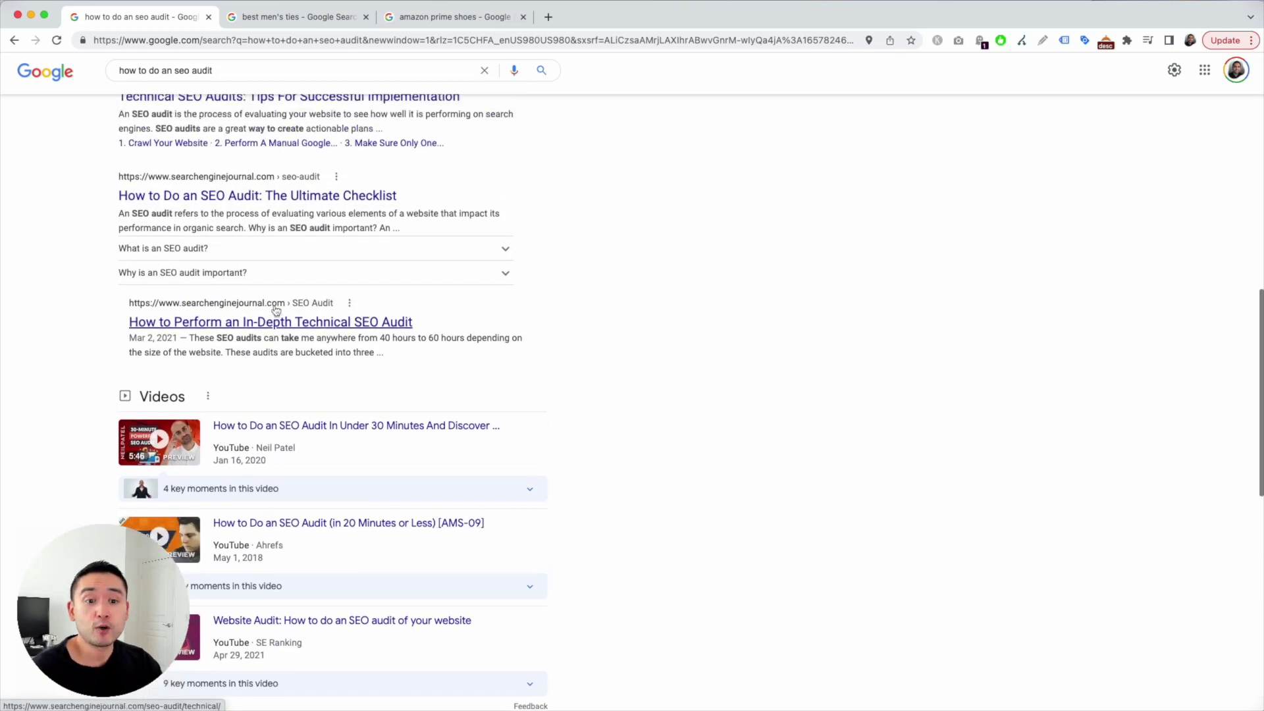
pyautogui.scroll(5, 330, 311)
pyautogui.scroll(5, 395, 286)
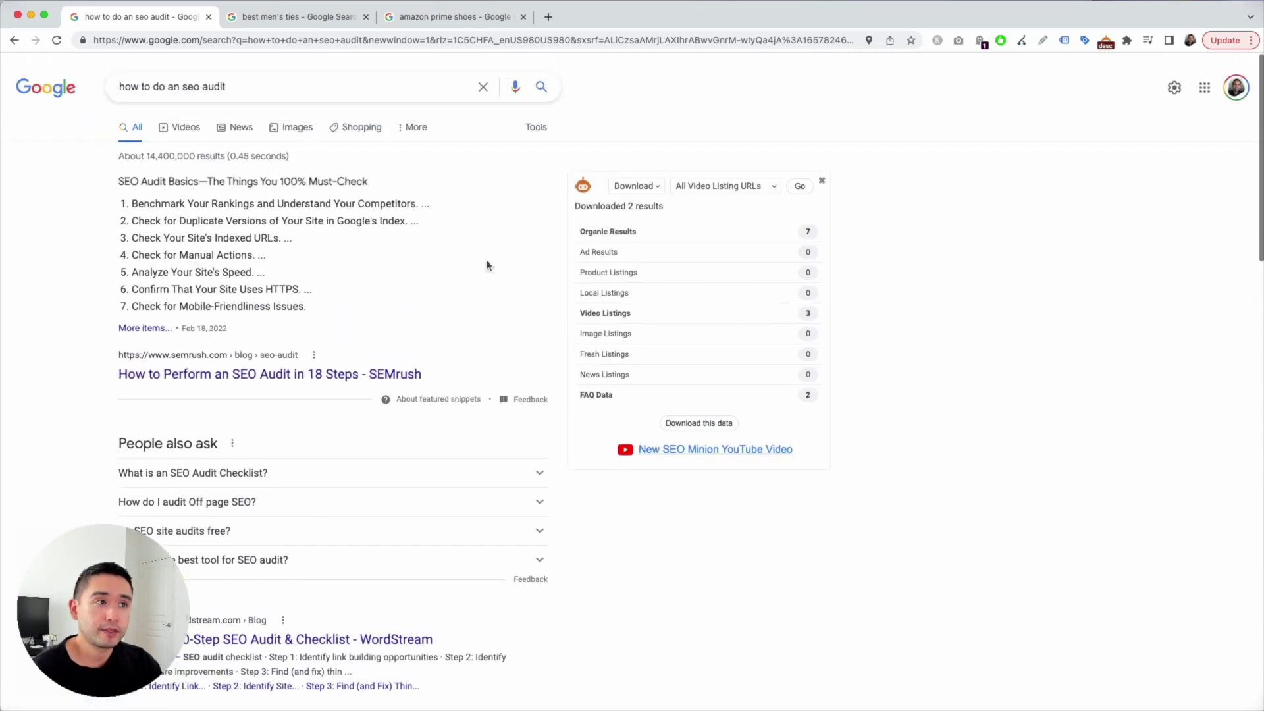
pyautogui.click(752, 186)
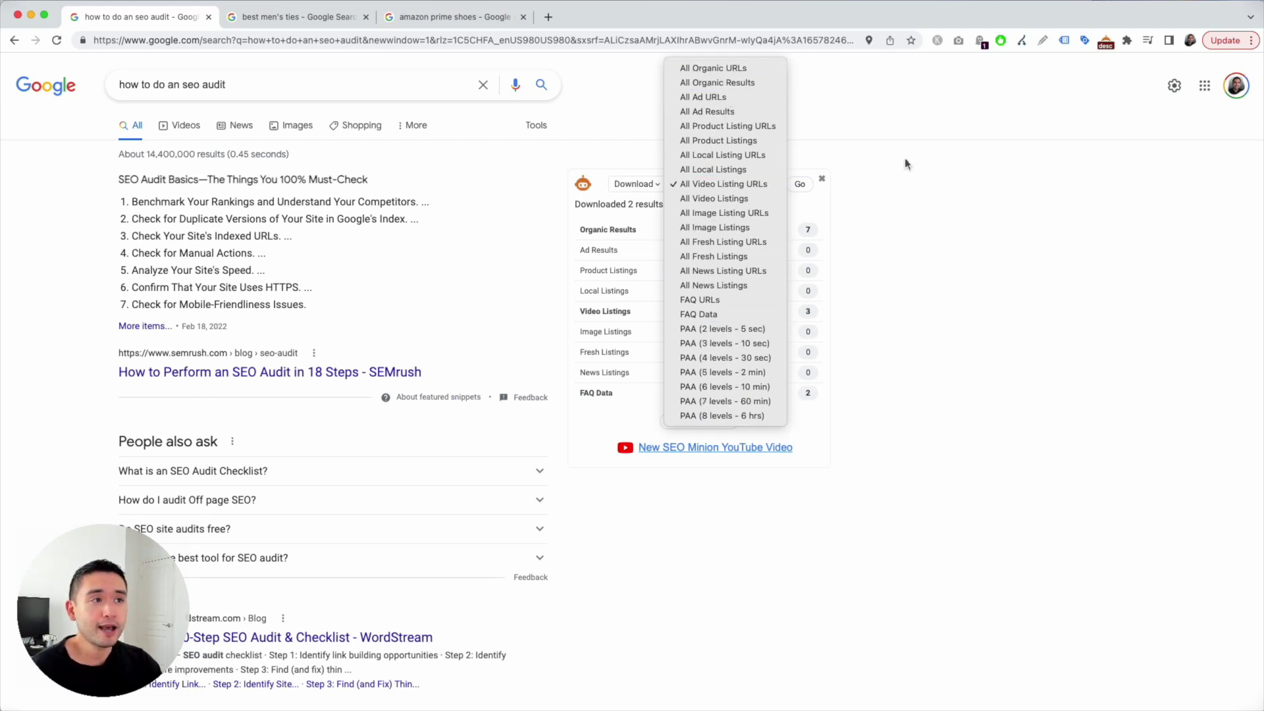
# Export All Video Listing URLs from SEO Minion and save the CSV in the save dialog
pyautogui.click(945, 168)
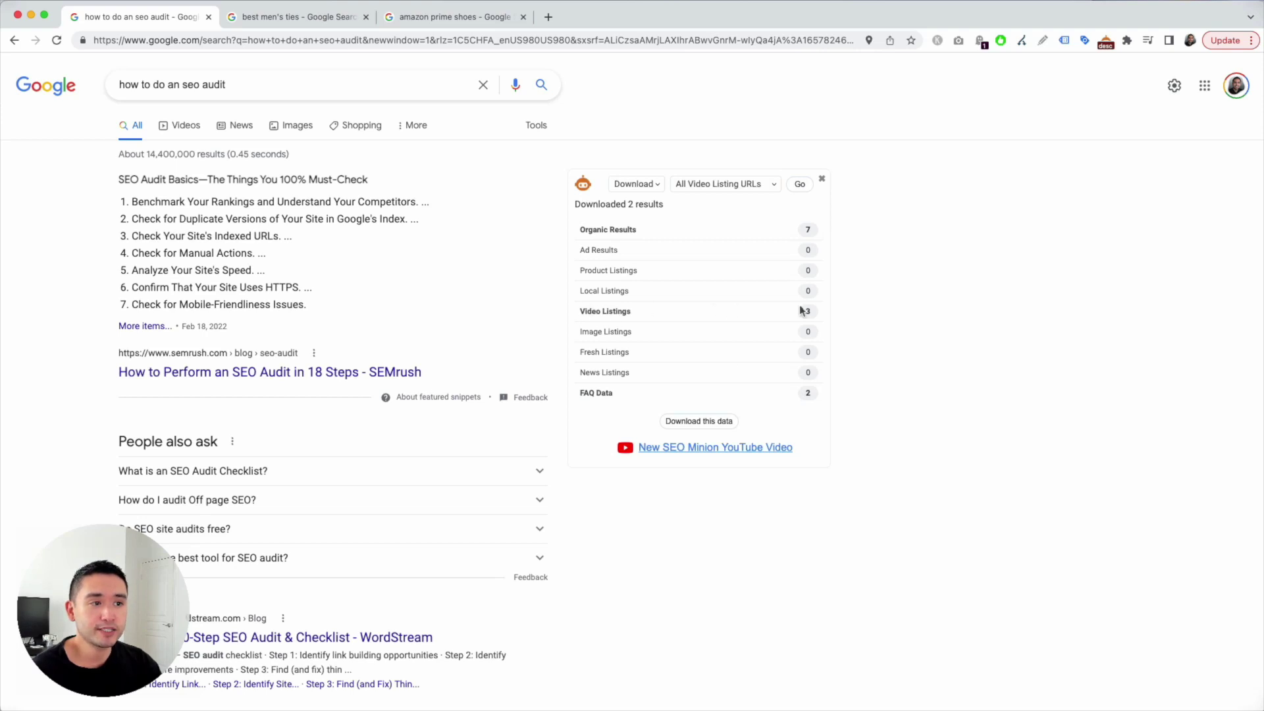
pyautogui.click(730, 183)
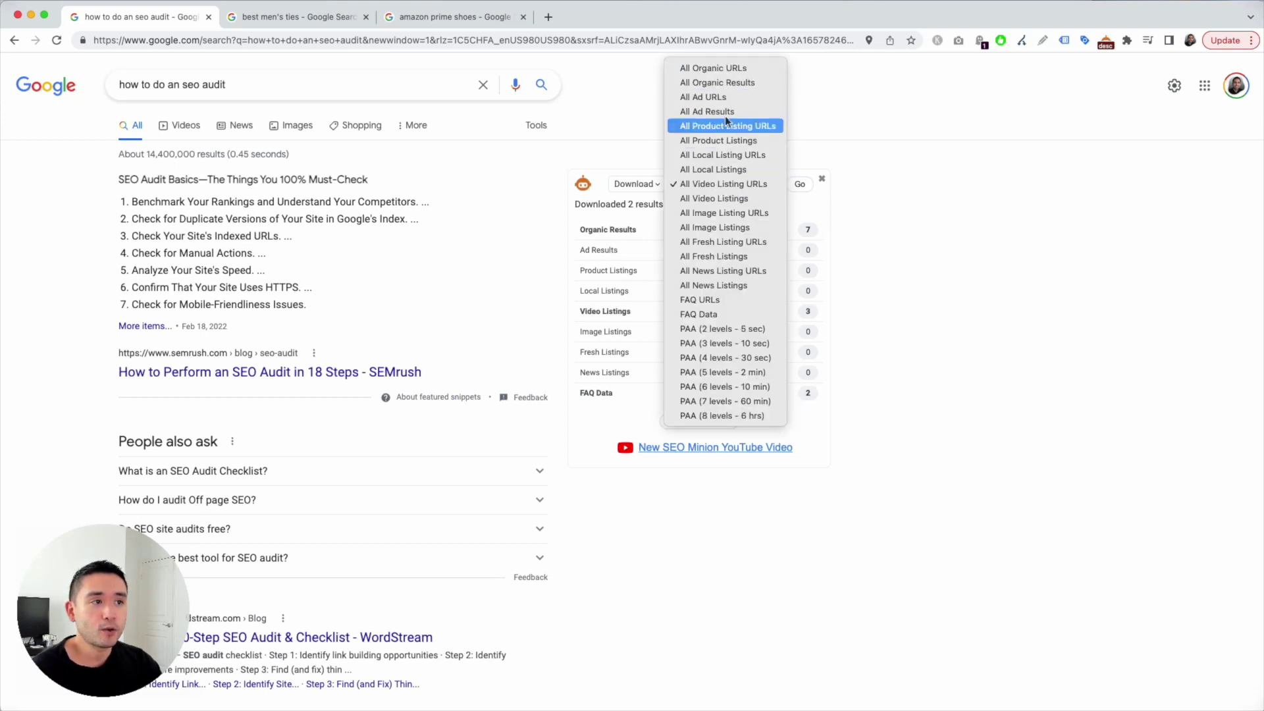
pyautogui.click(745, 184)
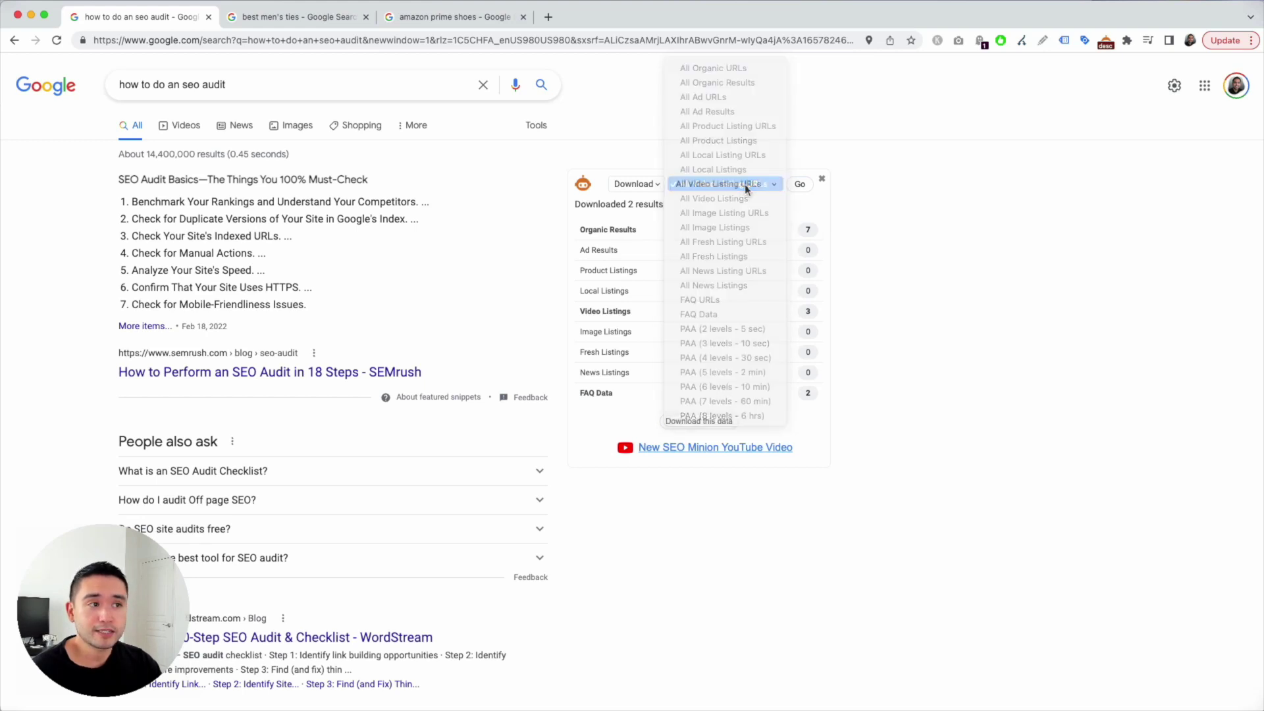
pyautogui.click(800, 185)
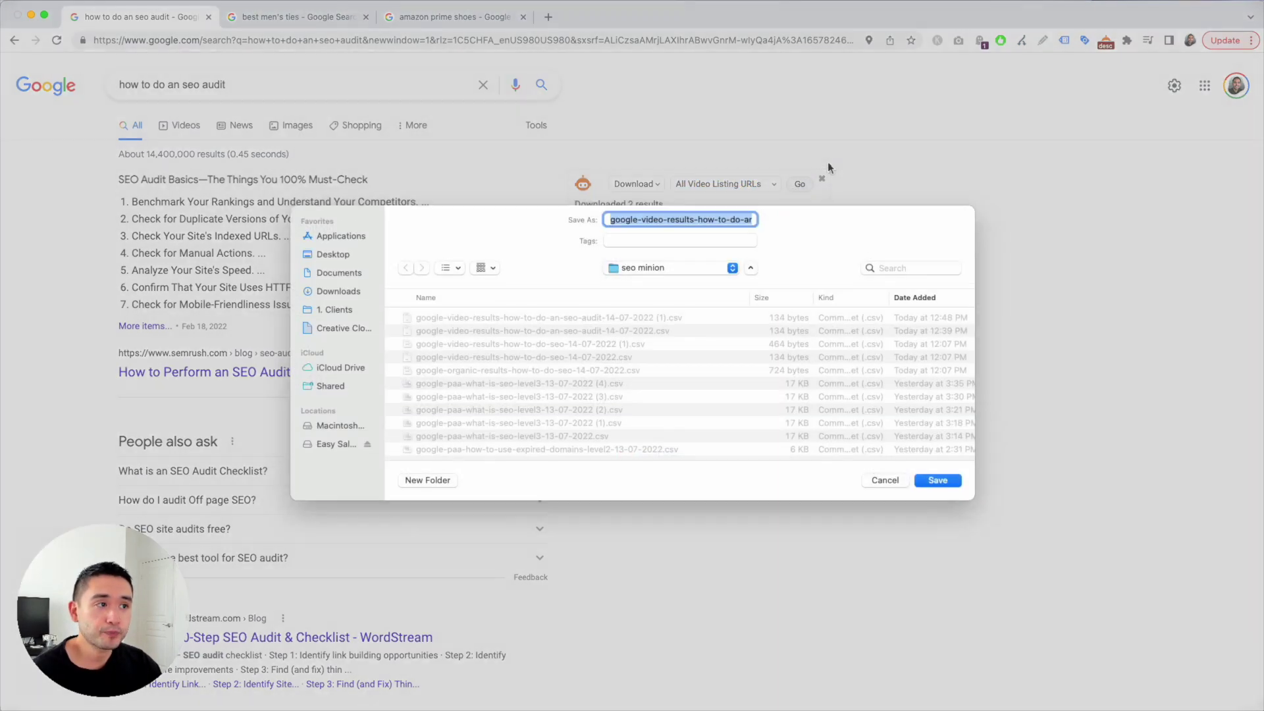
pyautogui.click(935, 485)
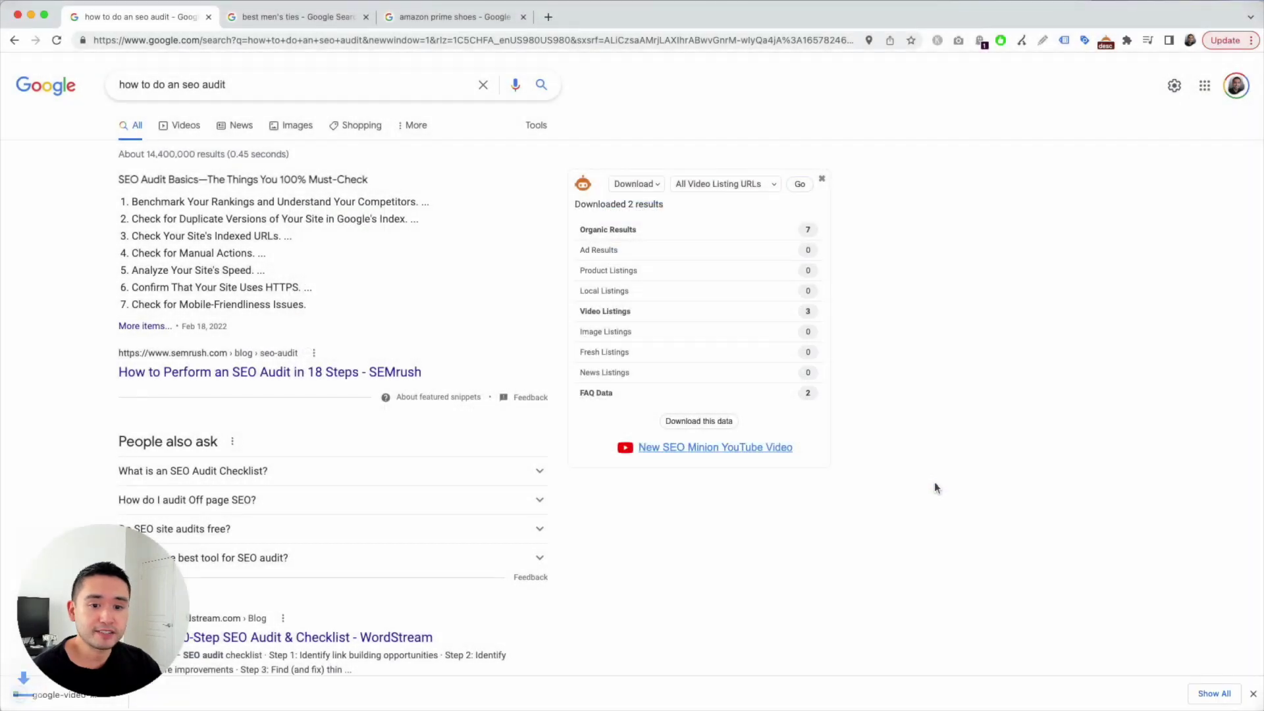
# Open the downloaded CSV in Excel, select the three YouTube URLs in A1:A3, then close it
pyautogui.click(22, 694)
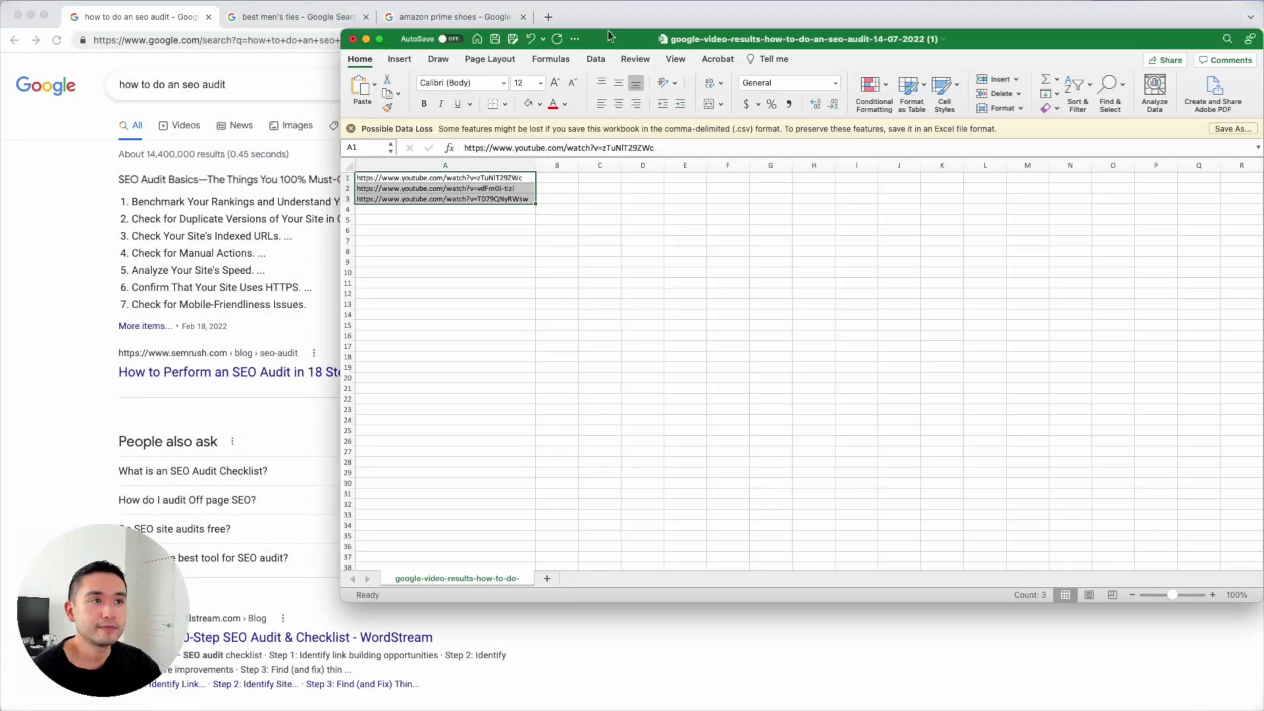
pyautogui.moveTo(610, 37); pyautogui.dragTo(531, 52)
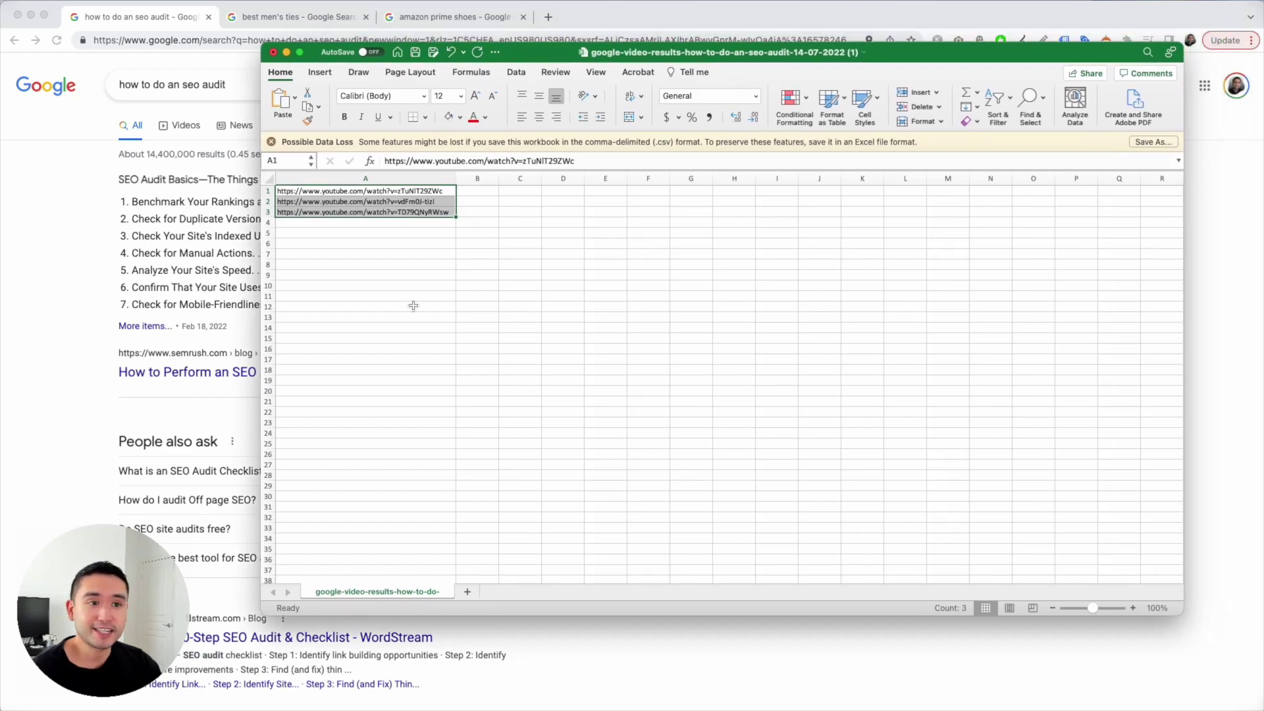
pyautogui.click(408, 305)
pyautogui.moveTo(409, 191); pyautogui.dragTo(409, 210)
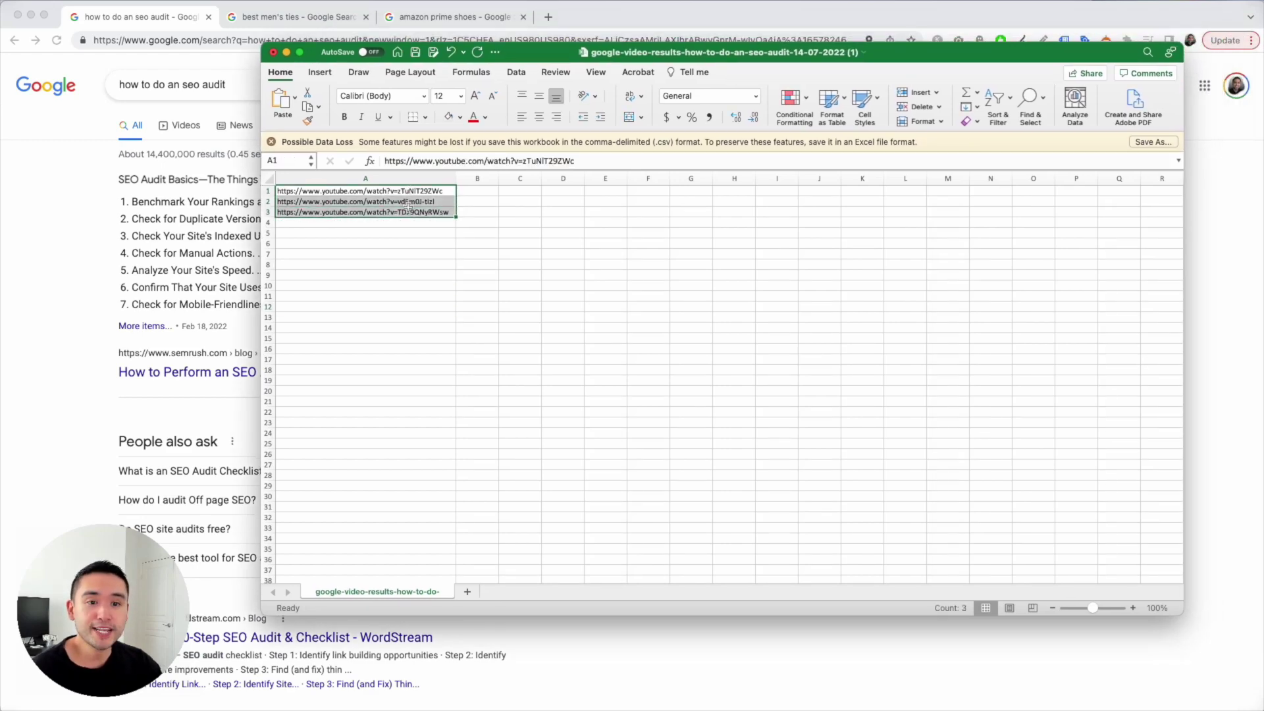
pyautogui.scroll(-2, 166, 340)
pyautogui.scroll(-4, 168, 337)
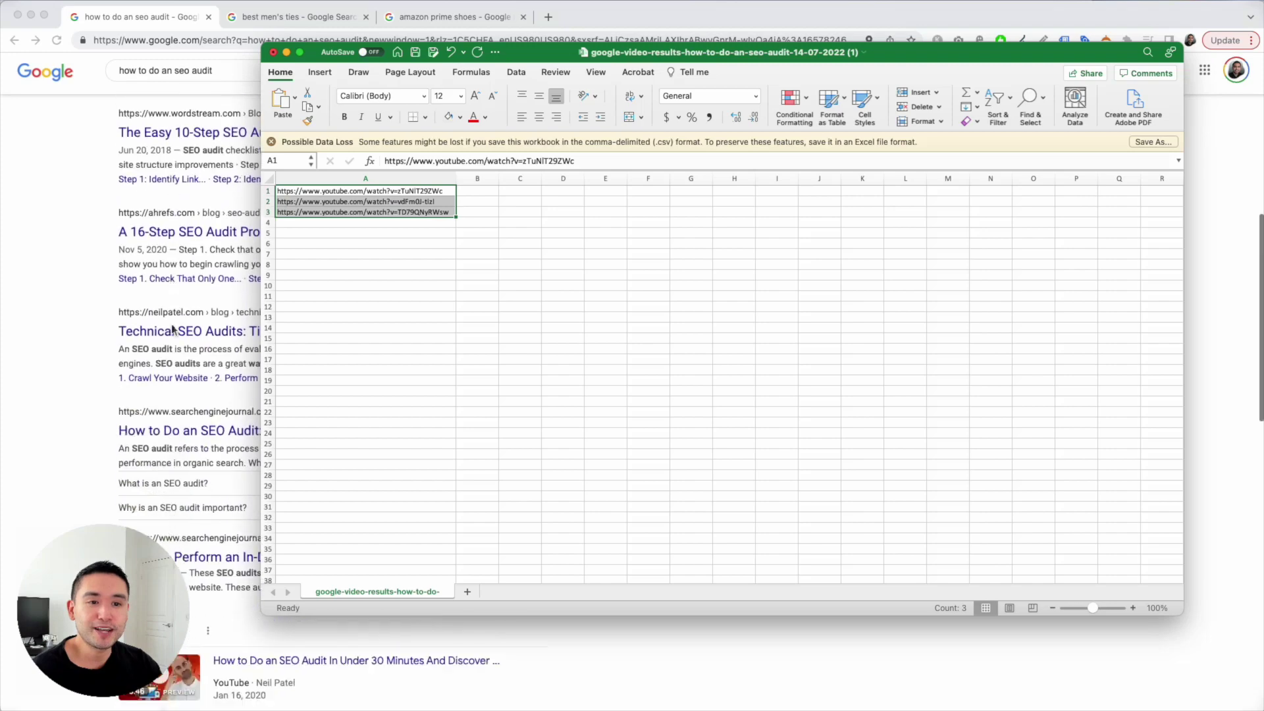
pyautogui.scroll(-4, 173, 328)
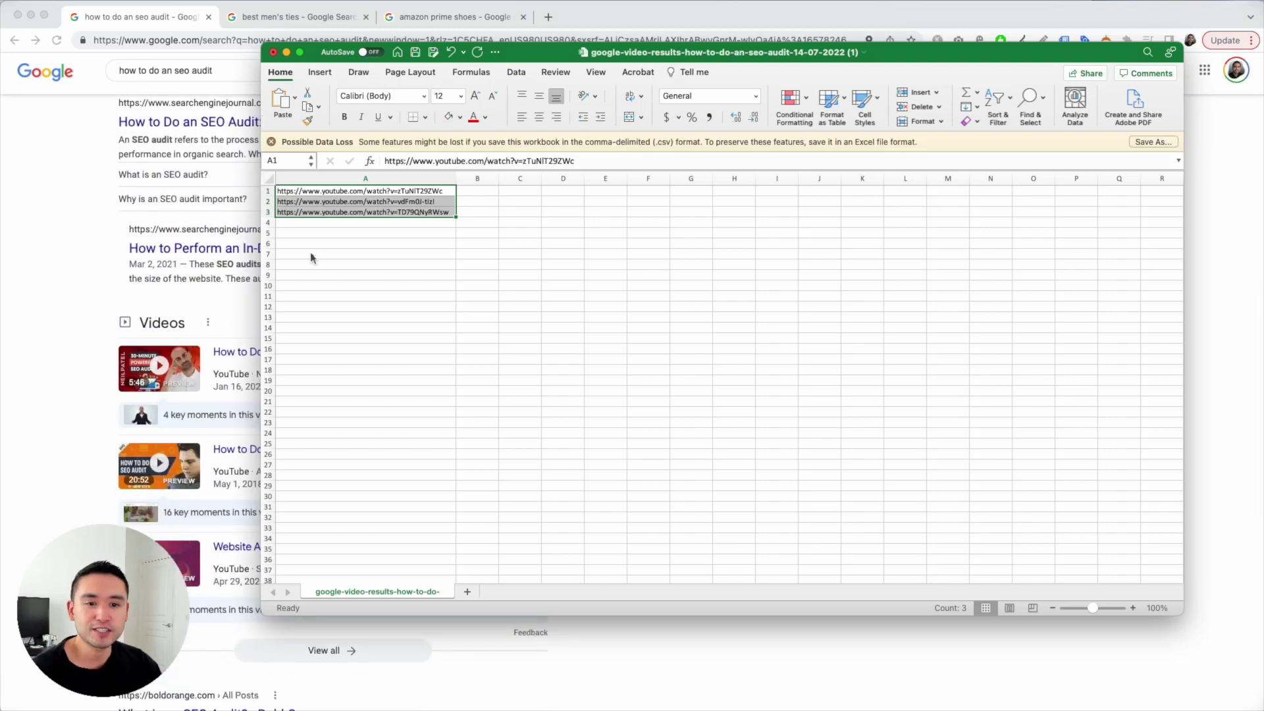
pyautogui.click(274, 53)
# Discard the CSV changes with Don't Save
pyautogui.click(715, 393)
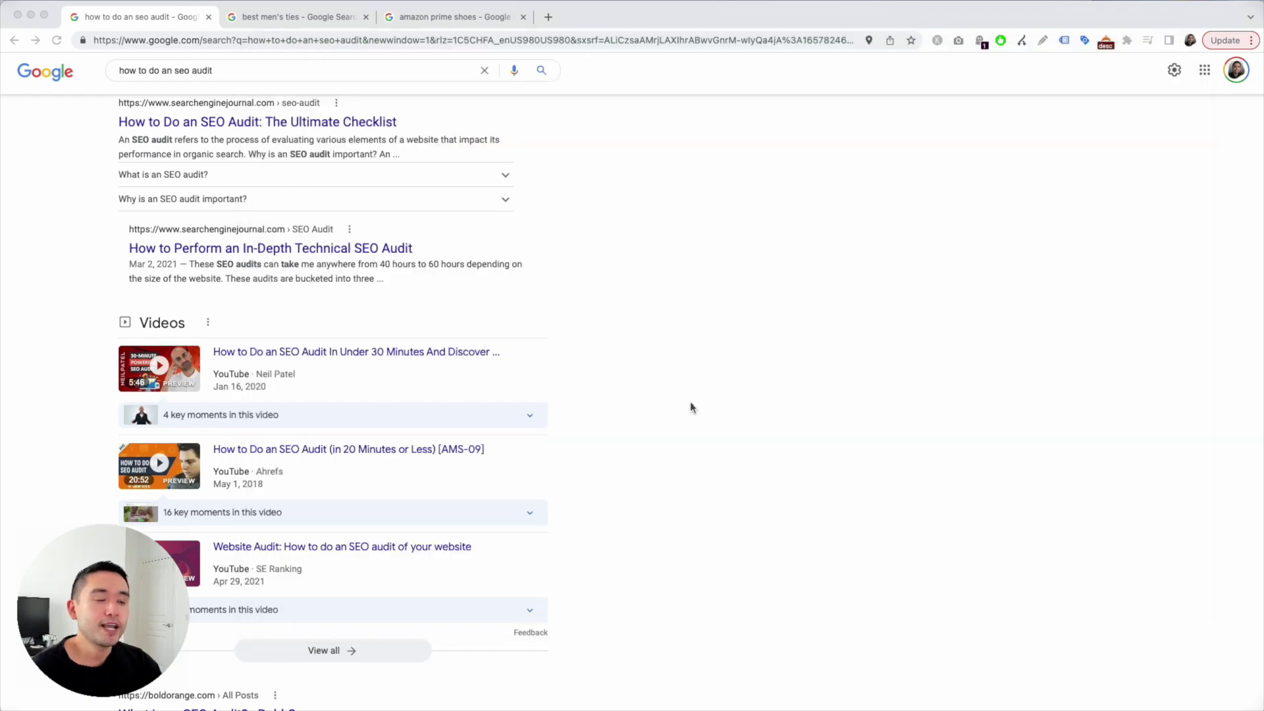
pyautogui.scroll(5, 690, 402)
pyautogui.scroll(5, 690, 401)
pyautogui.scroll(3, 691, 402)
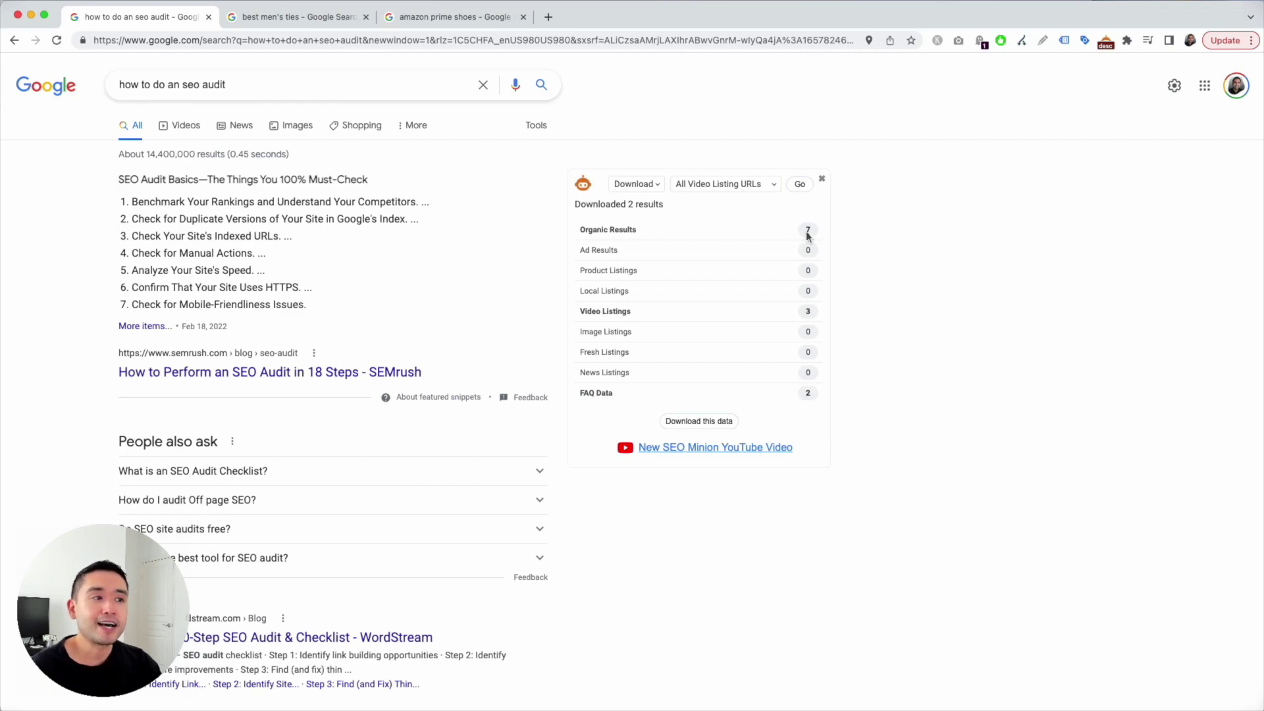
pyautogui.scroll(-3, 491, 368)
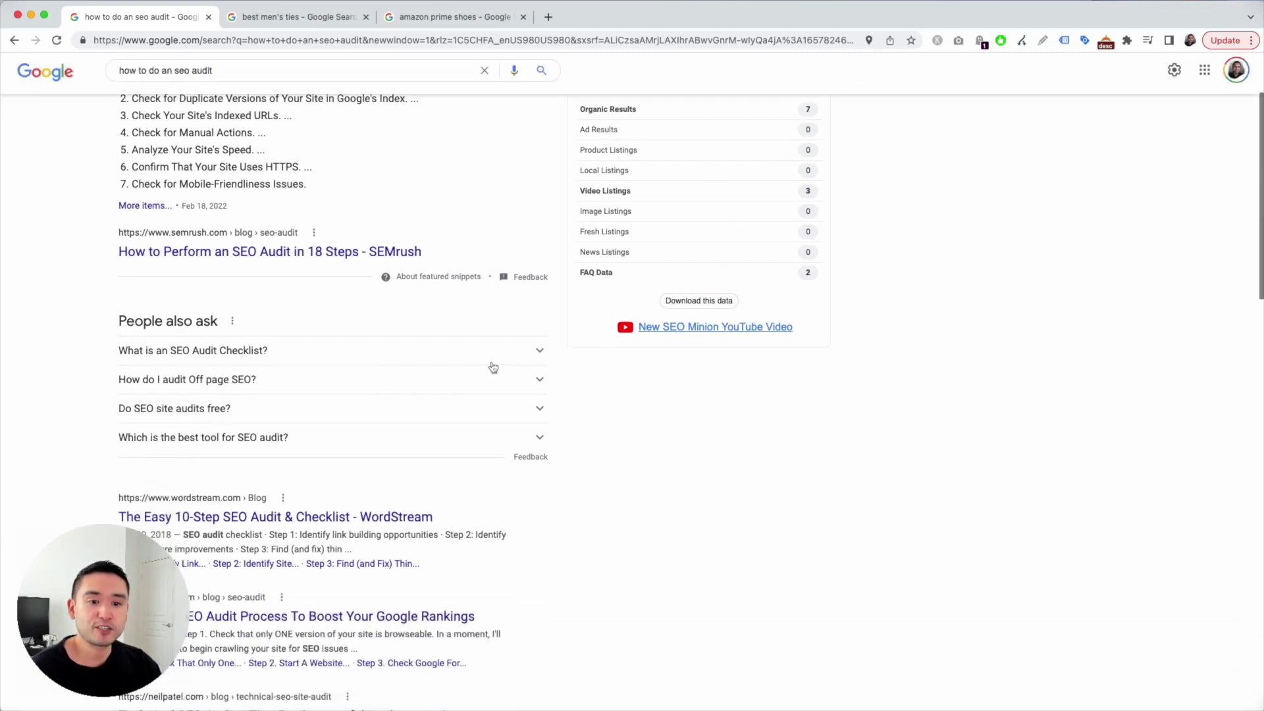
pyautogui.scroll(-5, 490, 367)
pyautogui.scroll(10, 491, 368)
pyautogui.scroll(-1, 491, 367)
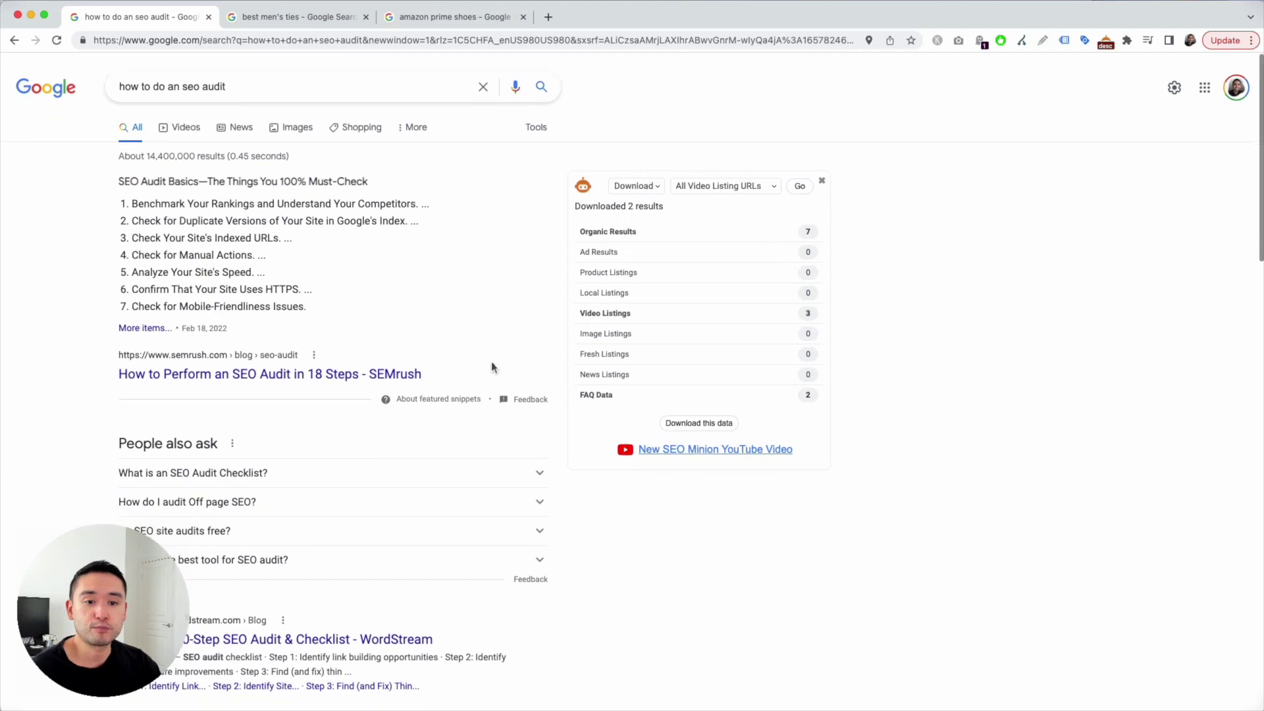